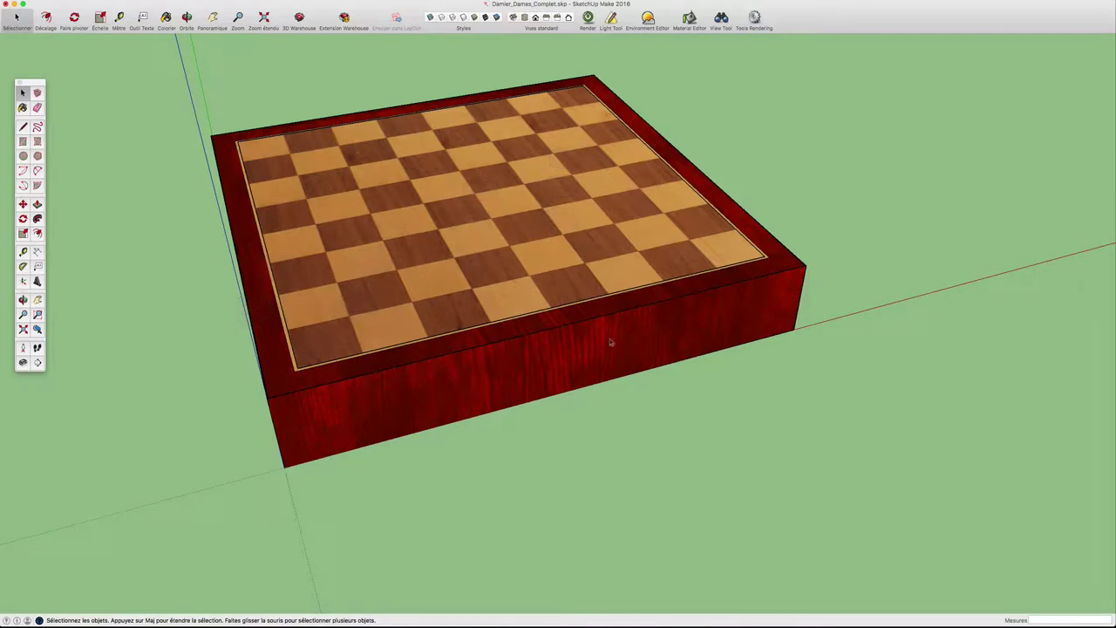
Step: Orbit the camera to view the empty checkerboard in its red frame from another side
mouse_move(610, 342)
middle_down()
mouse_move(683, 322)
mouse_move(665, 320)
mouse_move(709, 325)
mouse_move(705, 448)
middle_up()
Step: Draw a 48-sided circle with a 1,1 cm radius on the ground beside the board
key(c)
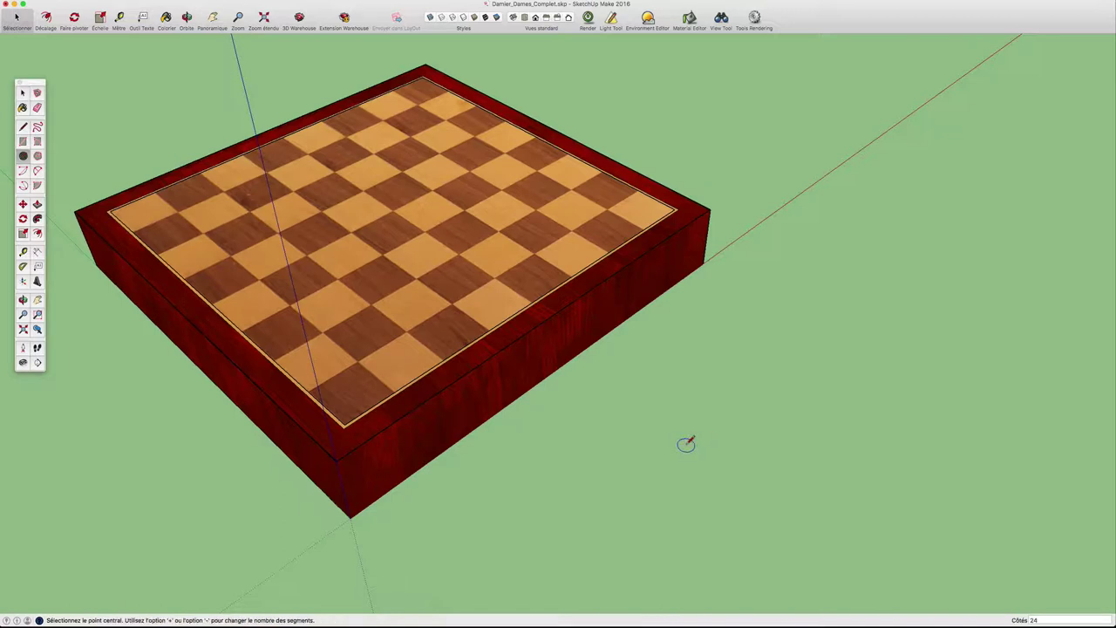
text(48)
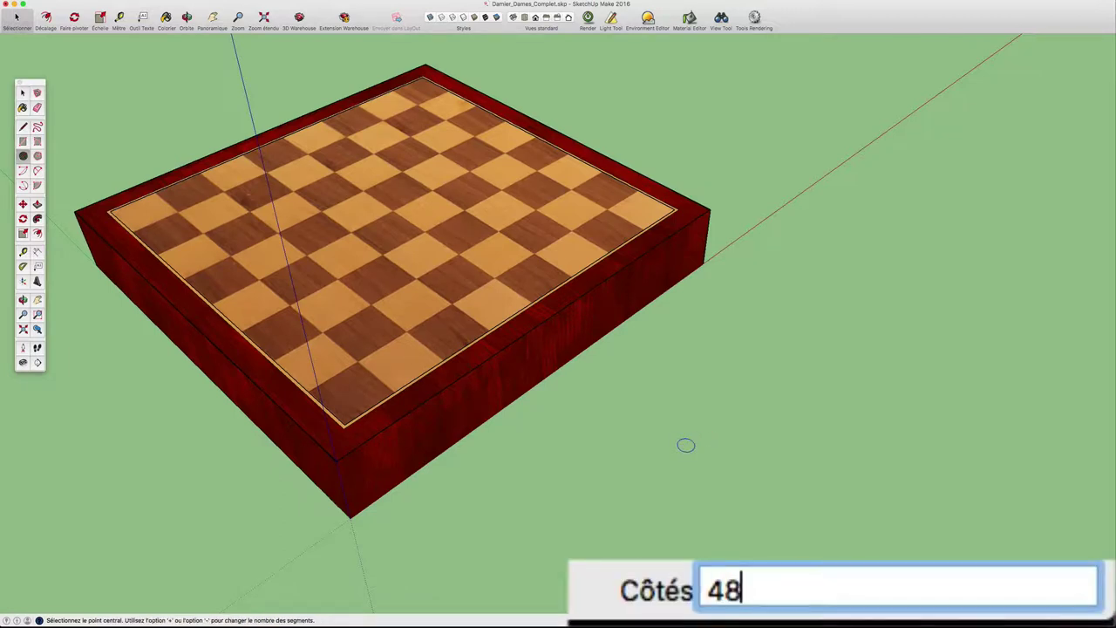
key(Return)
click(685, 446)
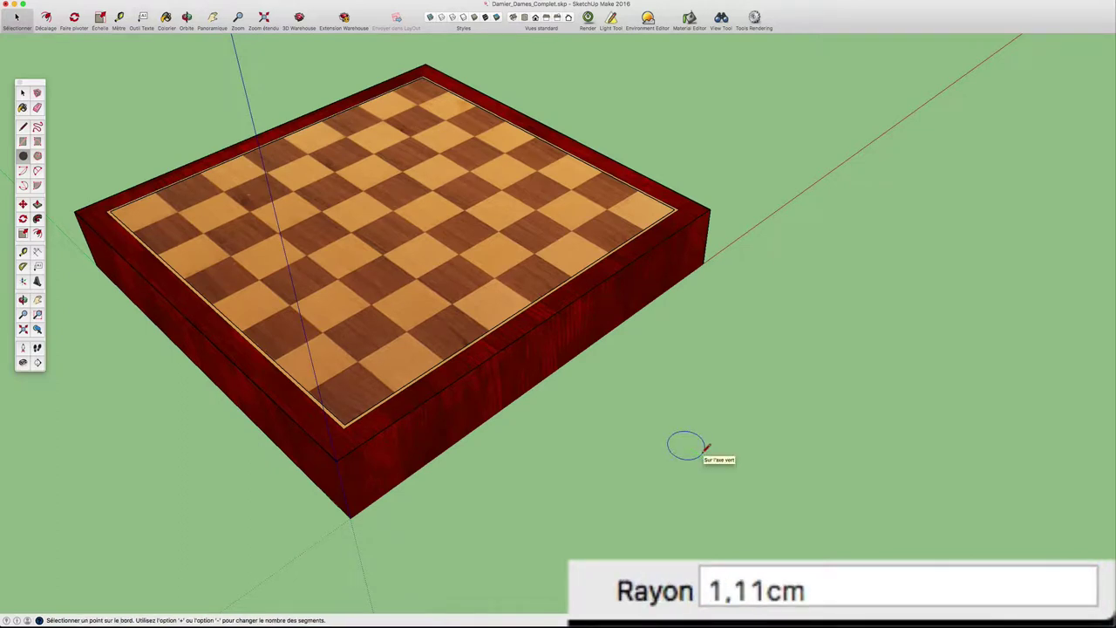
scroll(707, 446, up, 3)
scroll(707, 447, up, 3)
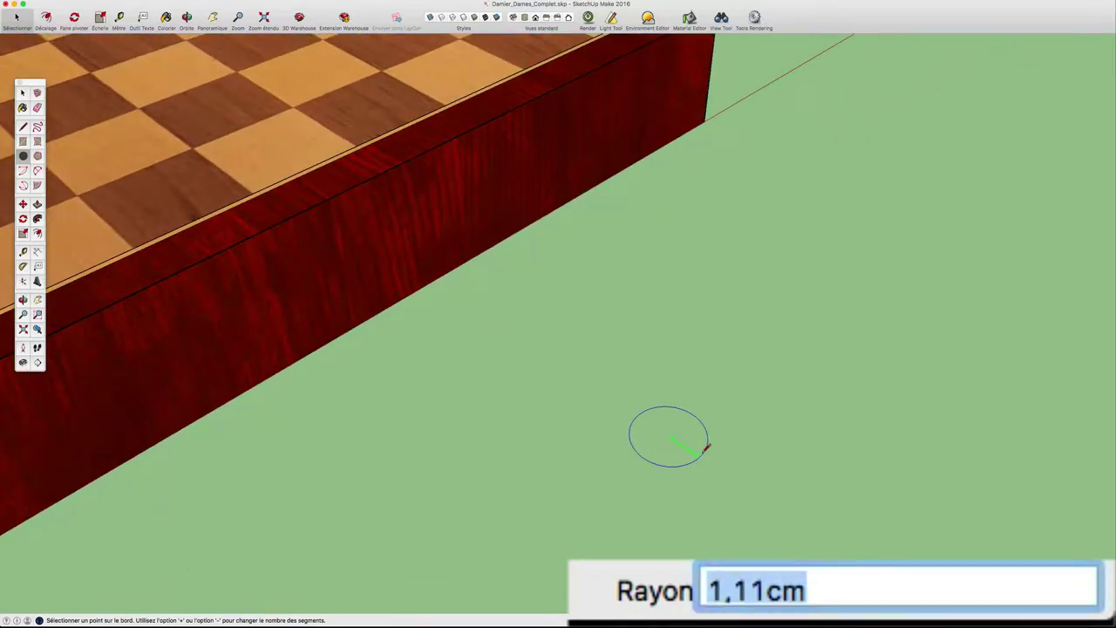
text(1,1)
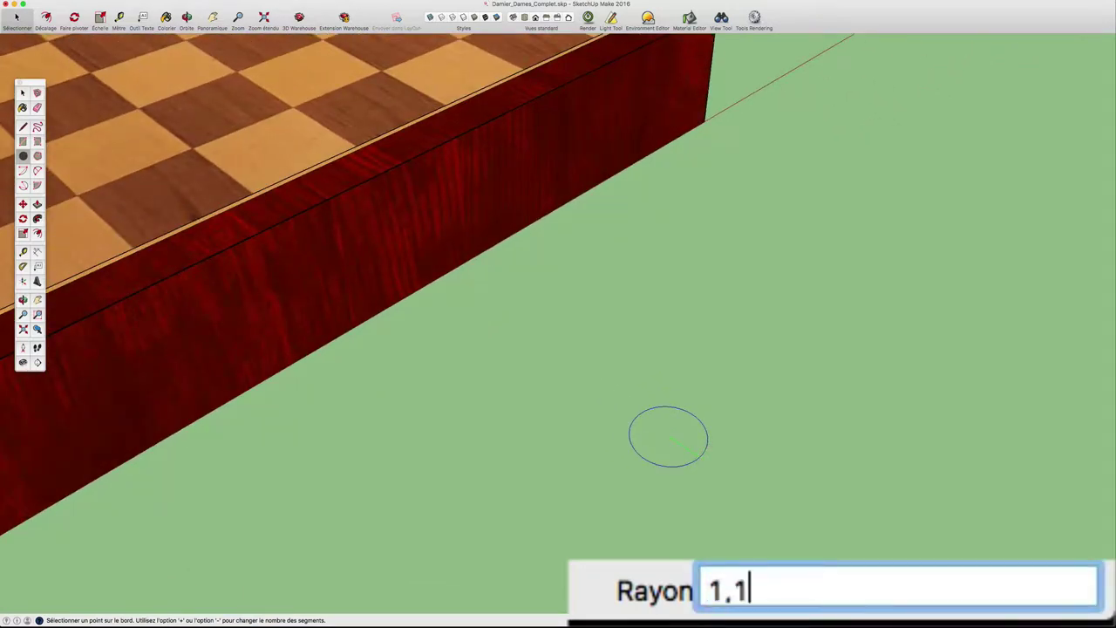
key(Return)
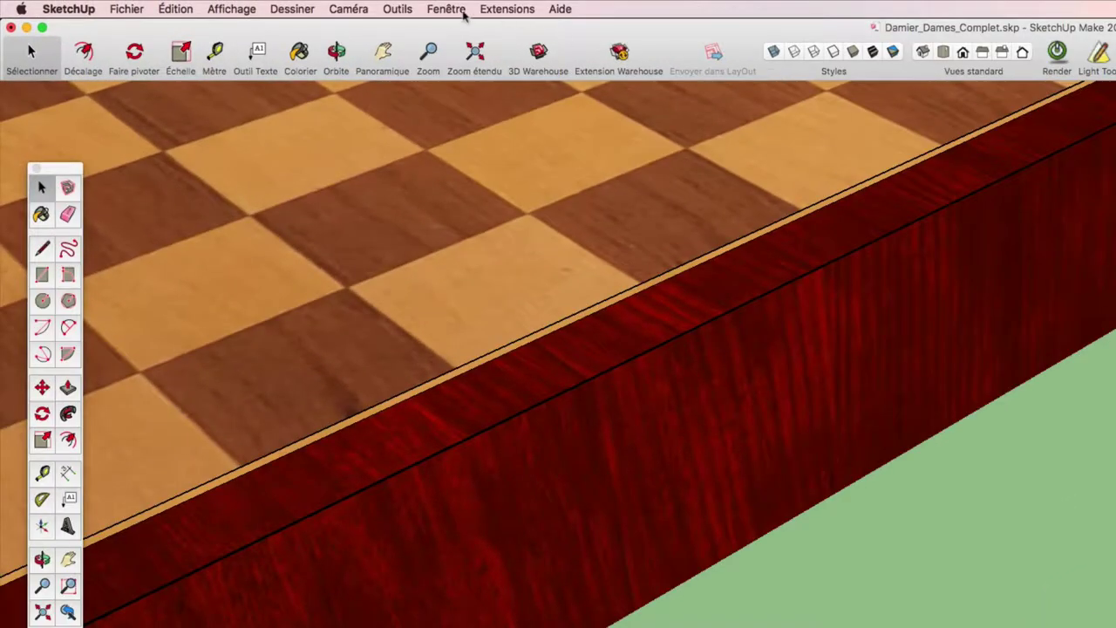
click(446, 10)
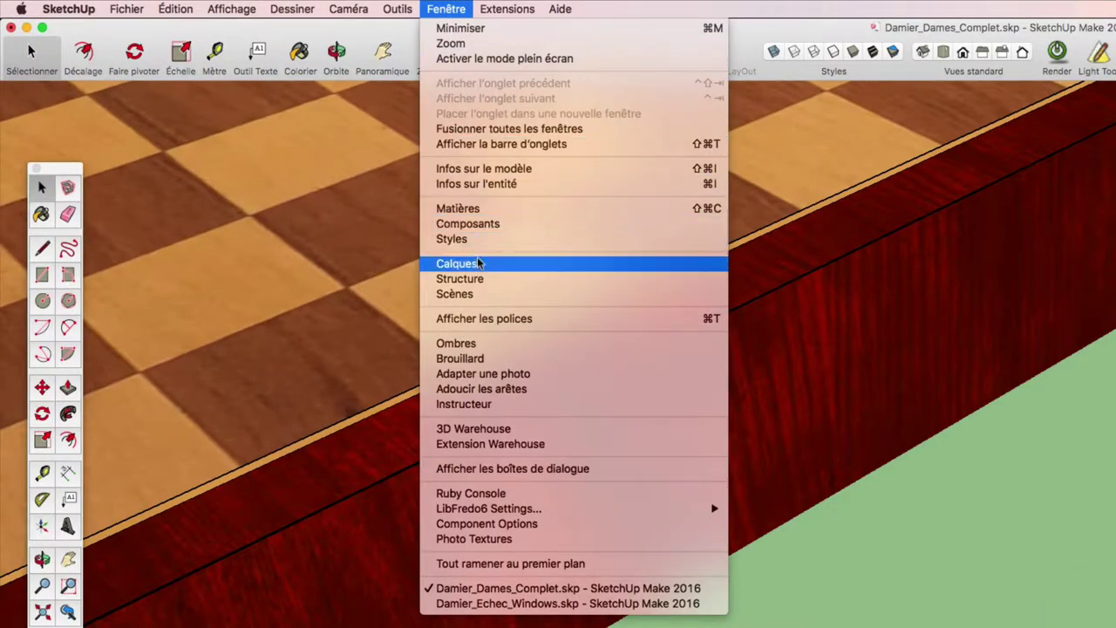
click(484, 168)
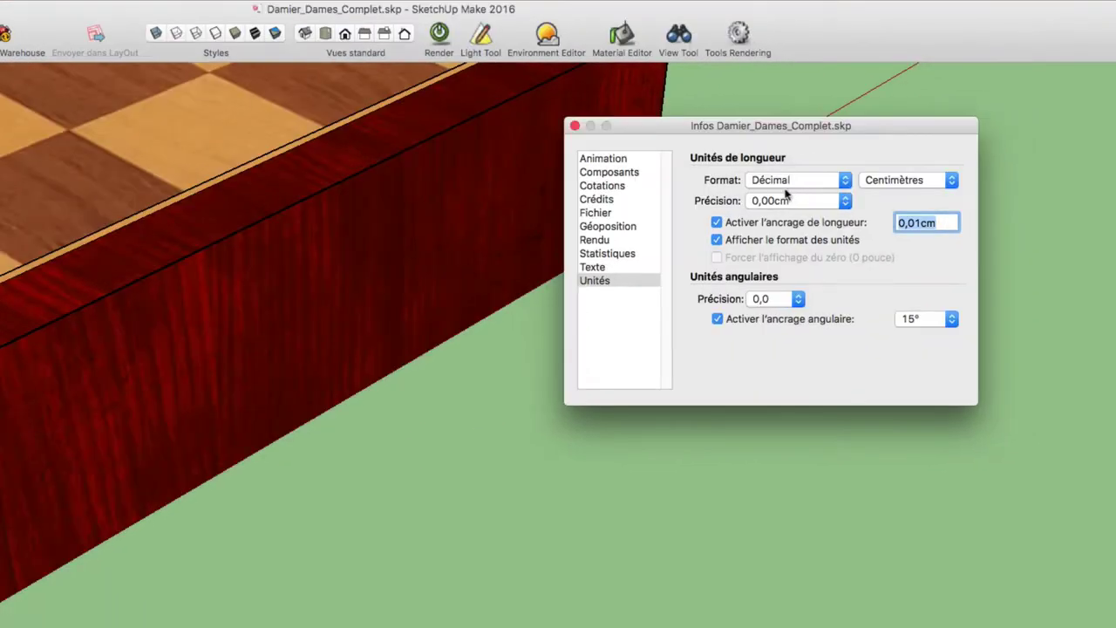
drag(782, 129, 722, 154)
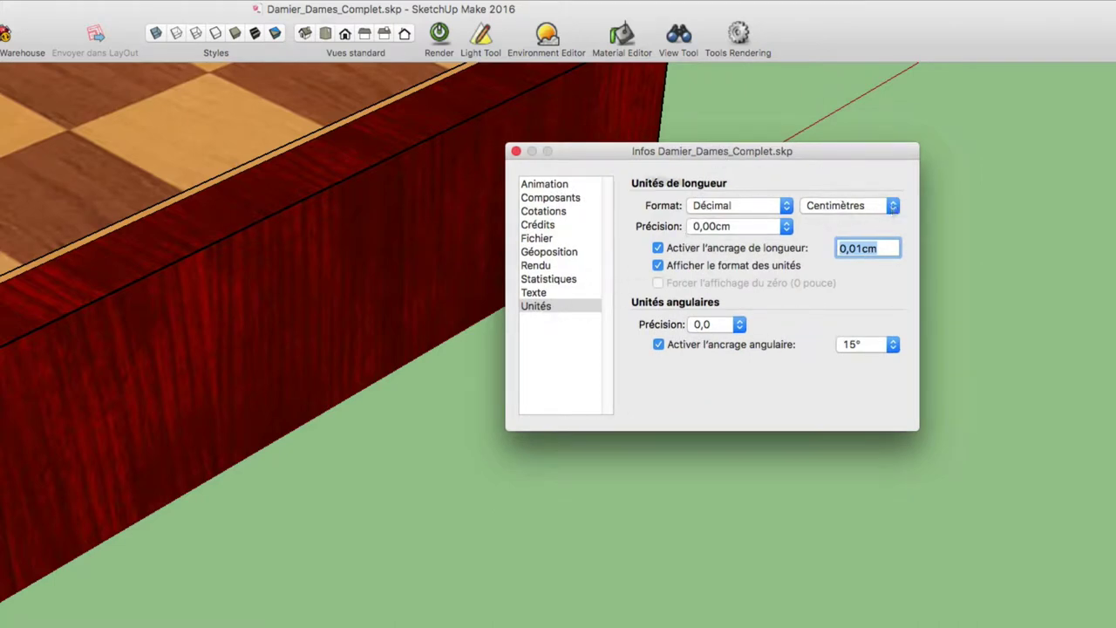
click(516, 151)
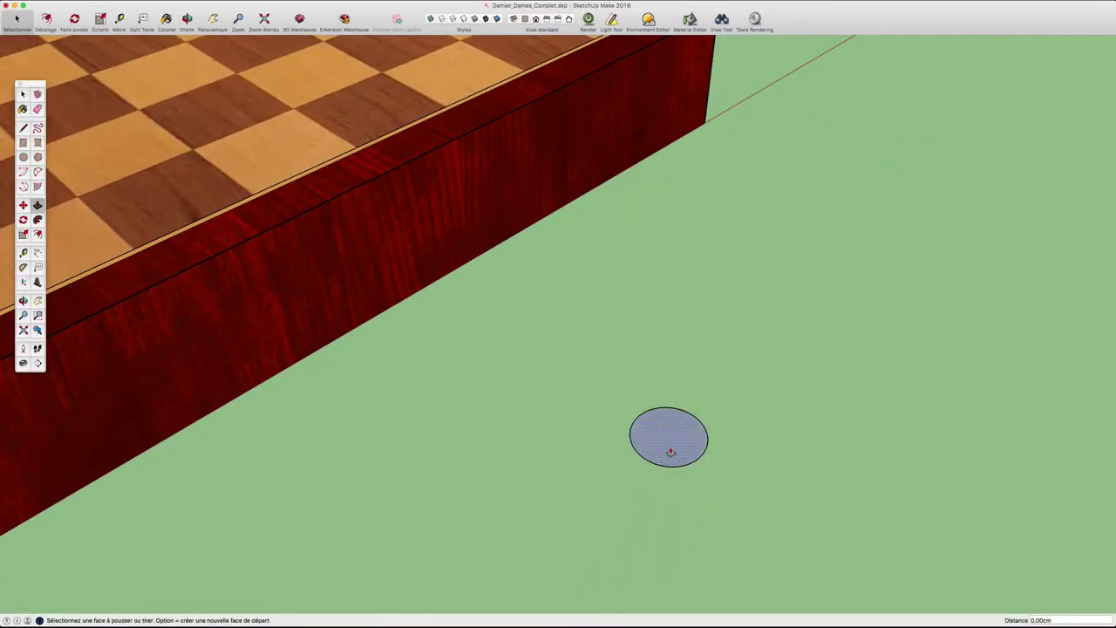
Step: Push/pull the circle face up into a 0,50 cm thick disc
click(669, 451)
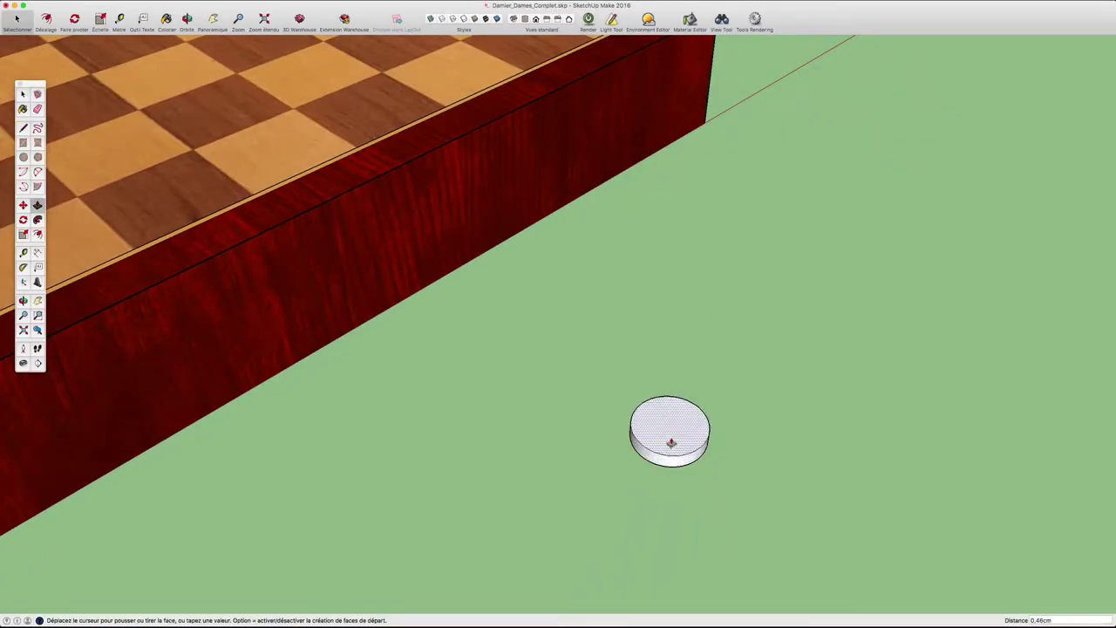
scroll(672, 441, up, 3)
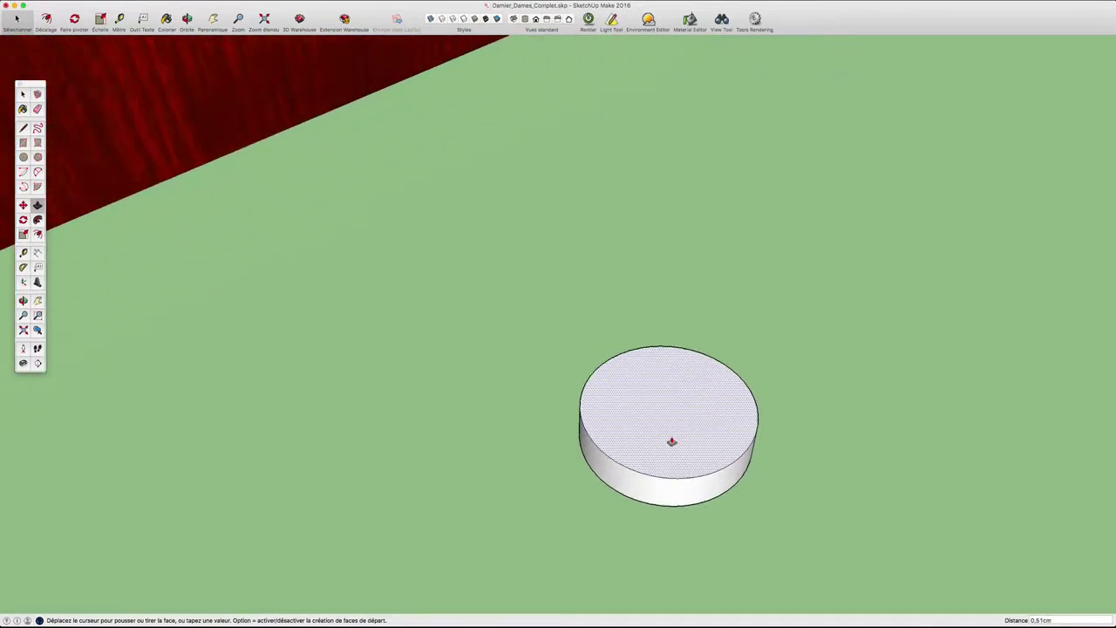
click(672, 441)
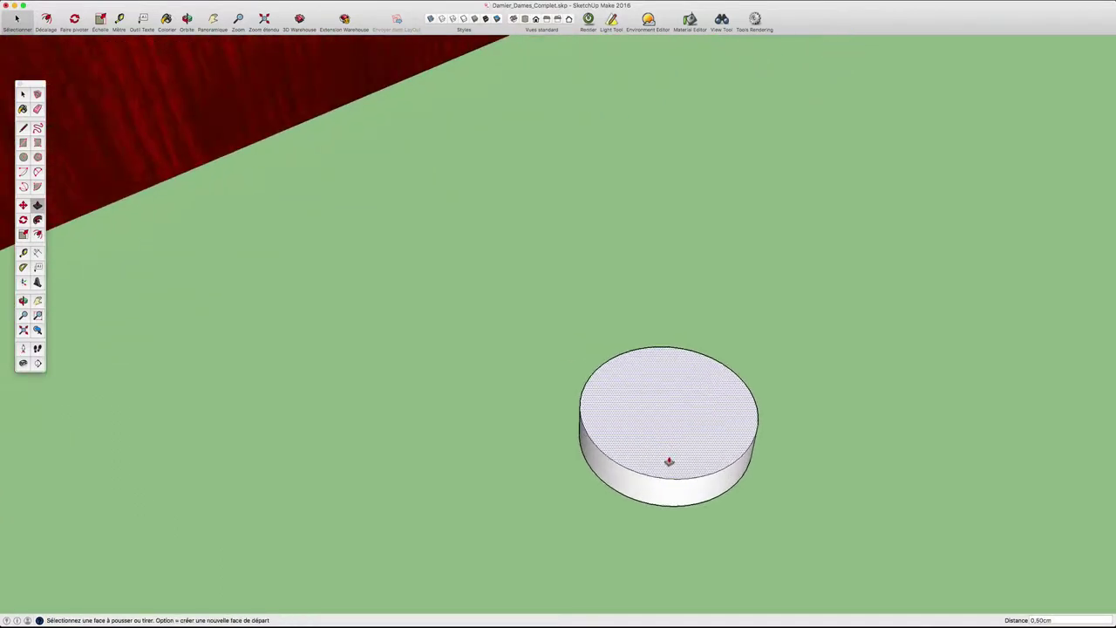
key(space)
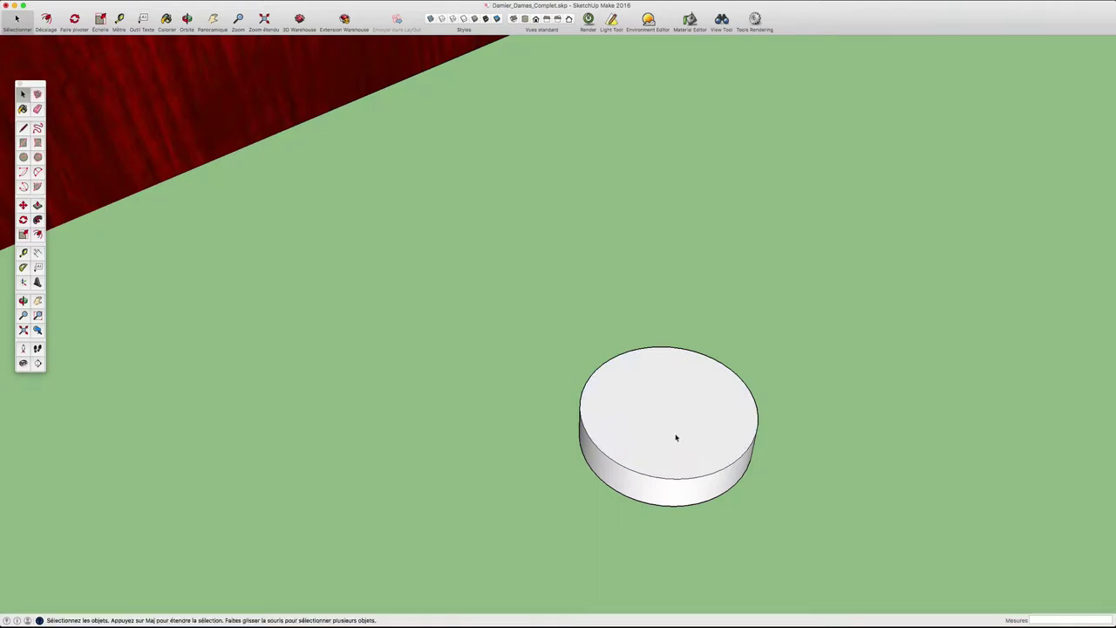
key(f)
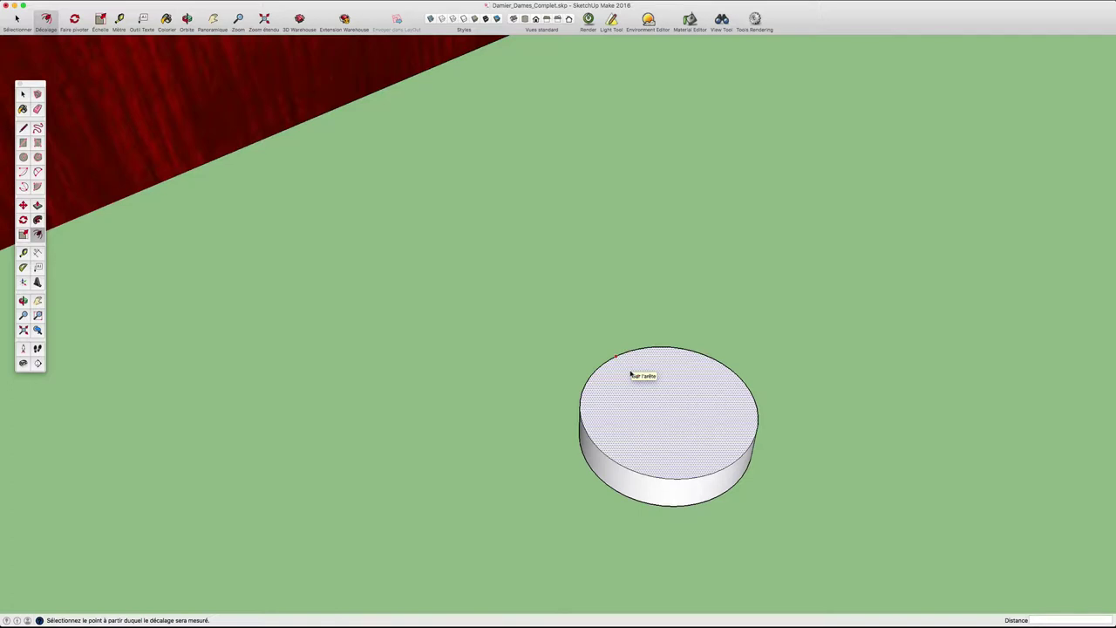
Step: Offset two concentric circles into the disc's top face, one just inside the rim
click(631, 373)
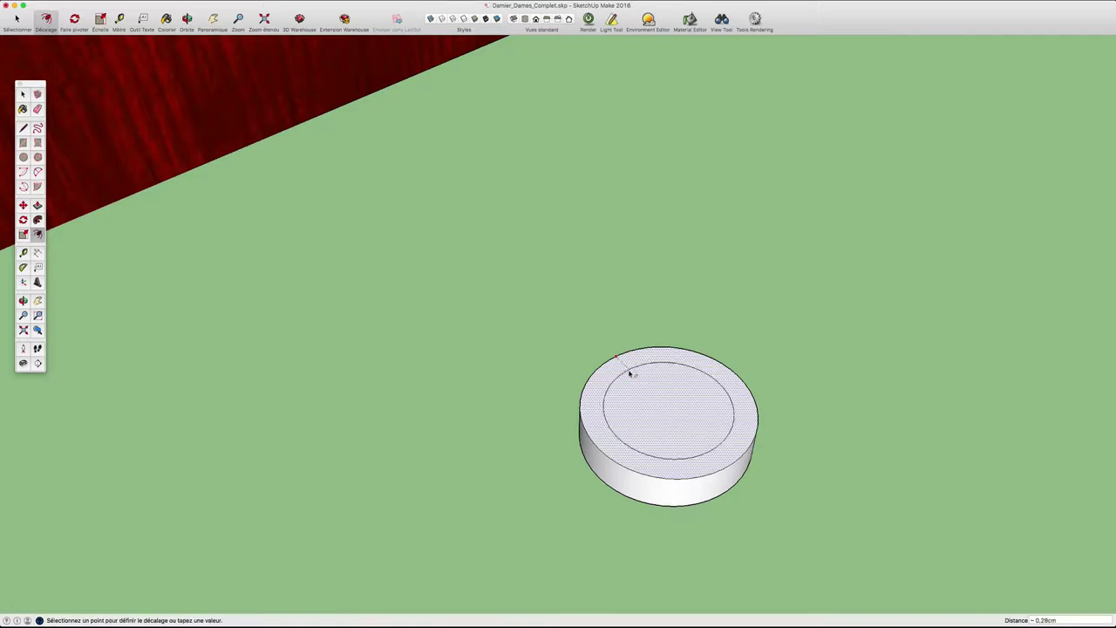
click(632, 375)
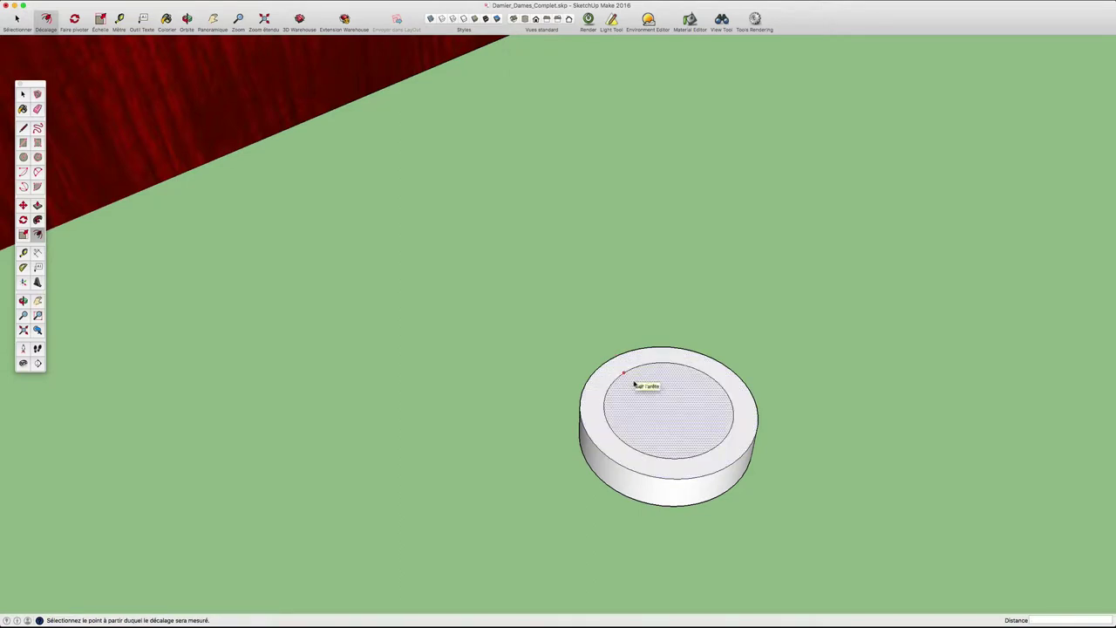
scroll(602, 371, up, 4)
click(596, 373)
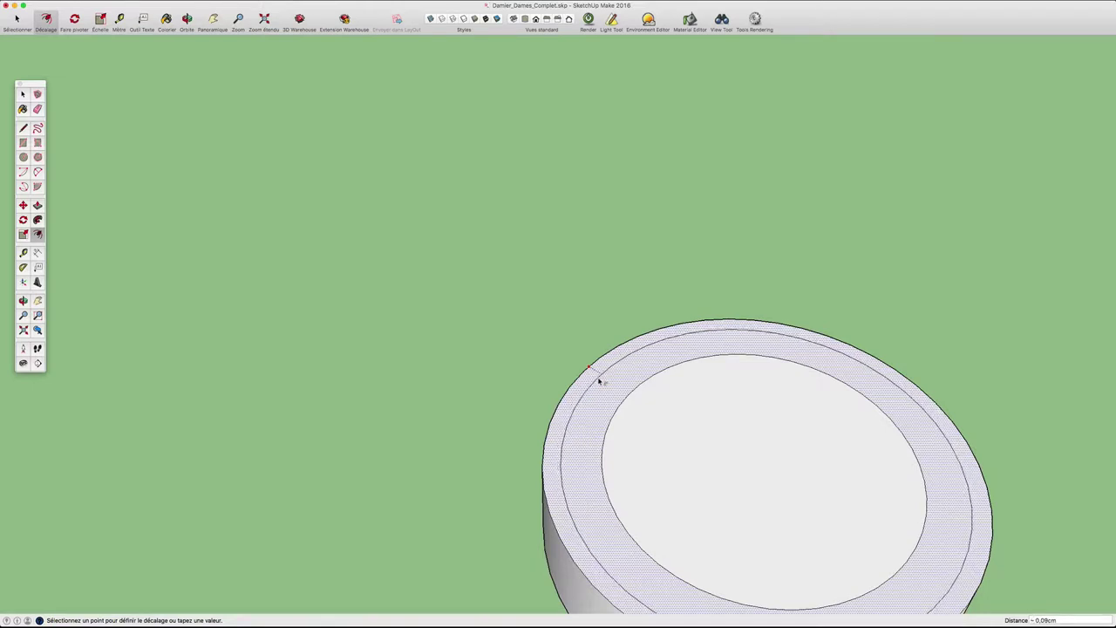
click(600, 381)
scroll(600, 381, down, 3)
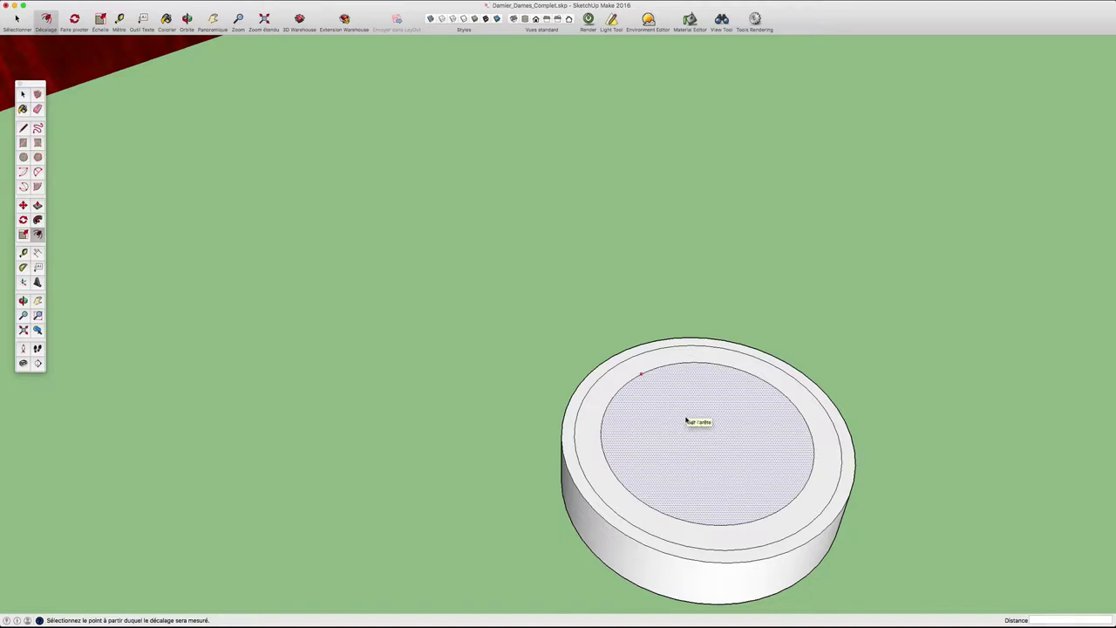
Step: Draw a small circle centred on the disc's top face inside the concentric rings
key(c)
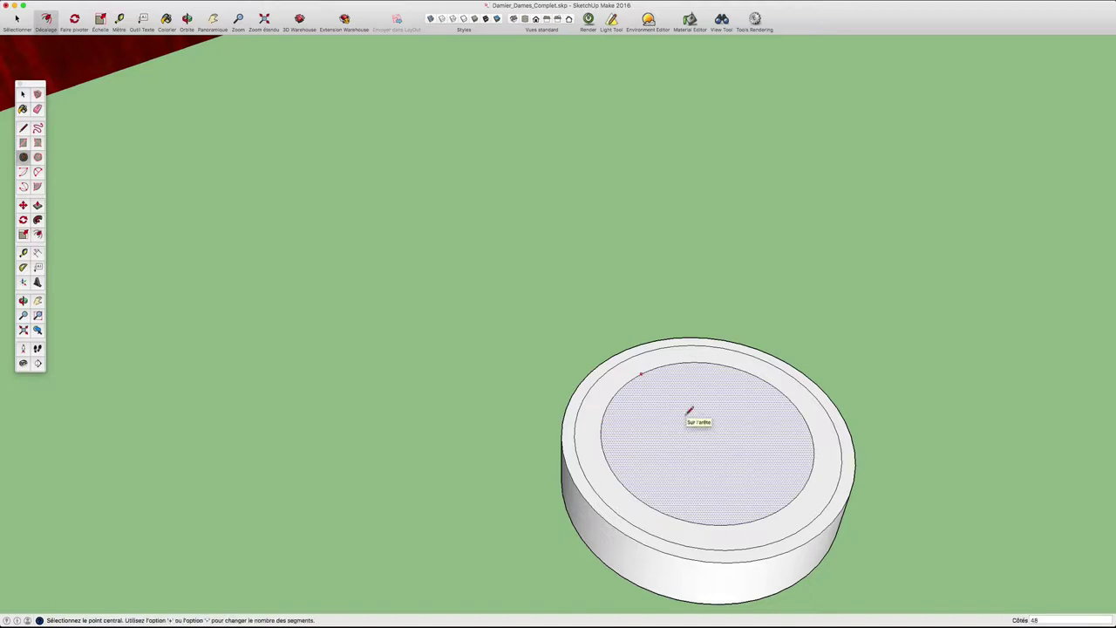
click(698, 433)
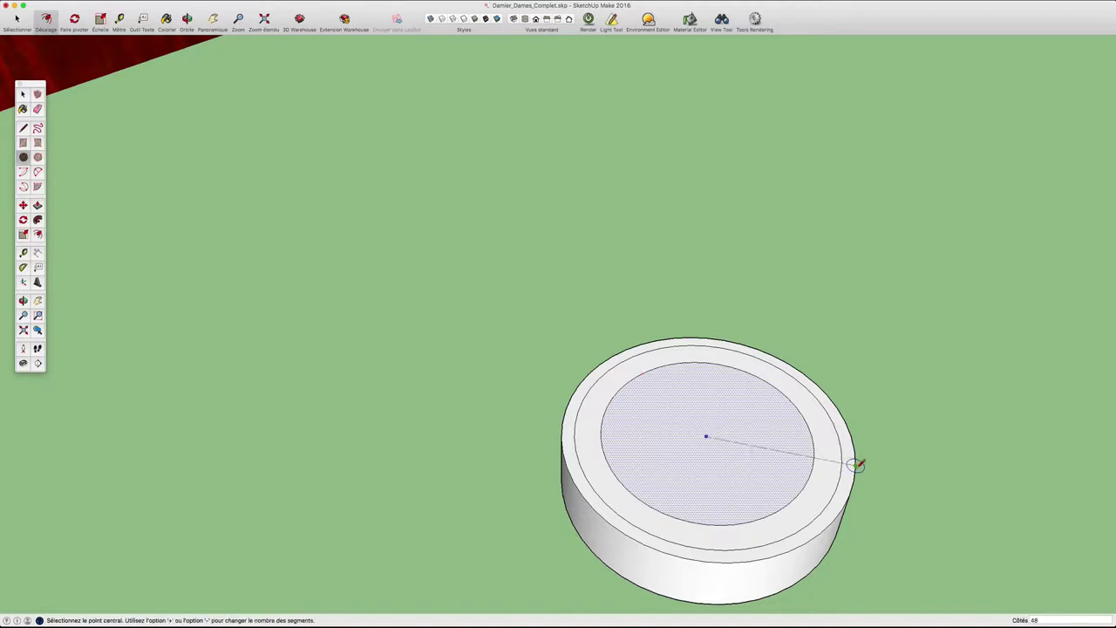
click(859, 461)
click(706, 436)
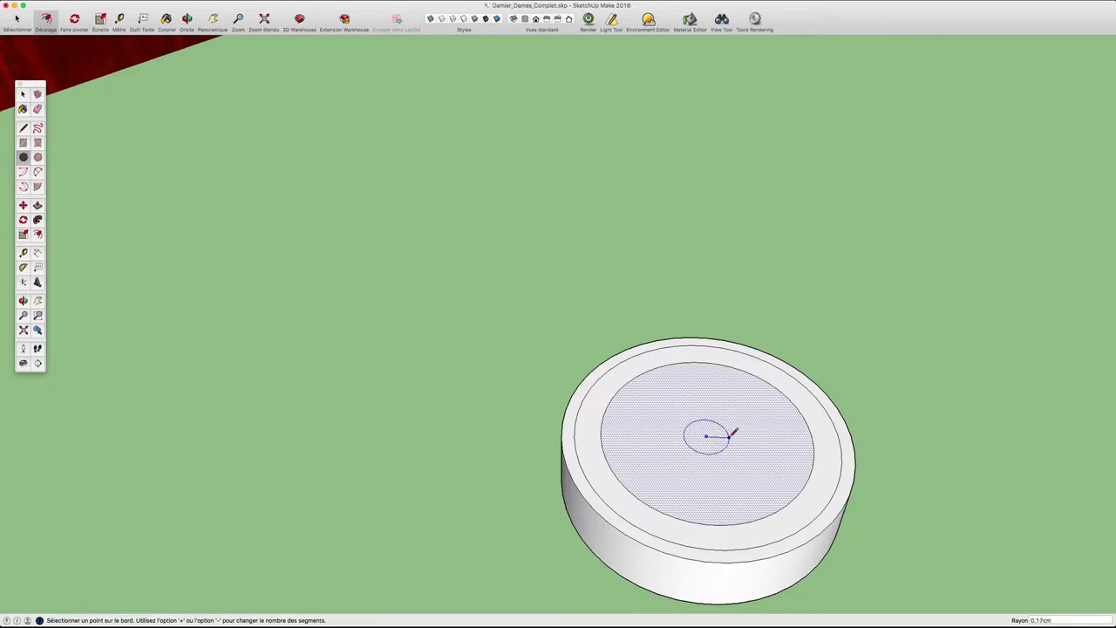
click(737, 433)
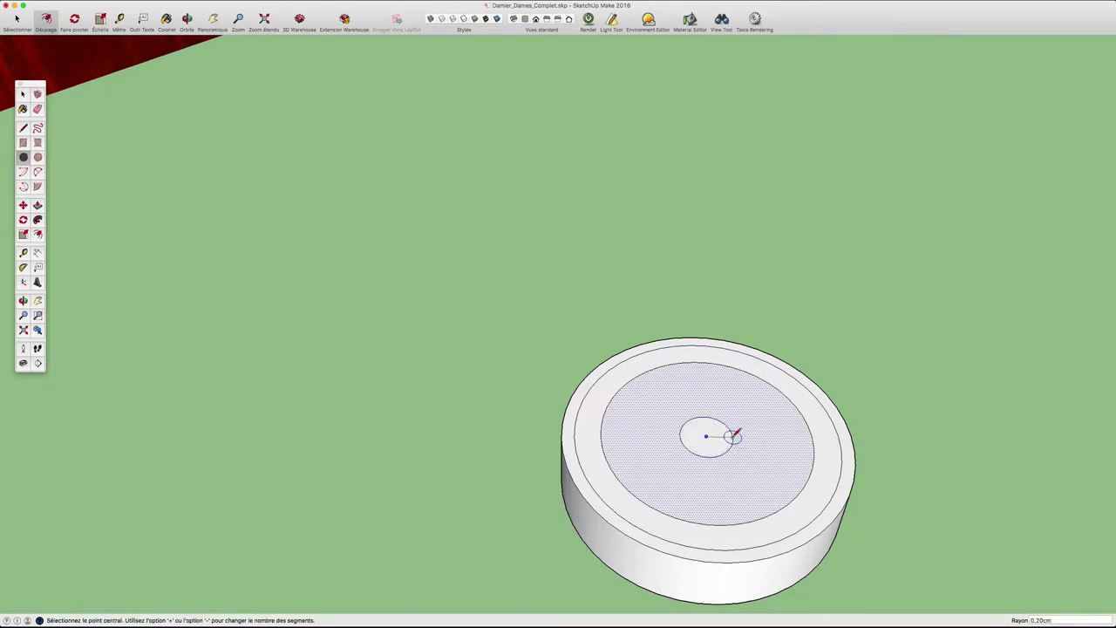
Step: Offset one more inset ring inside the inner face of the disc top
key(f)
click(612, 425)
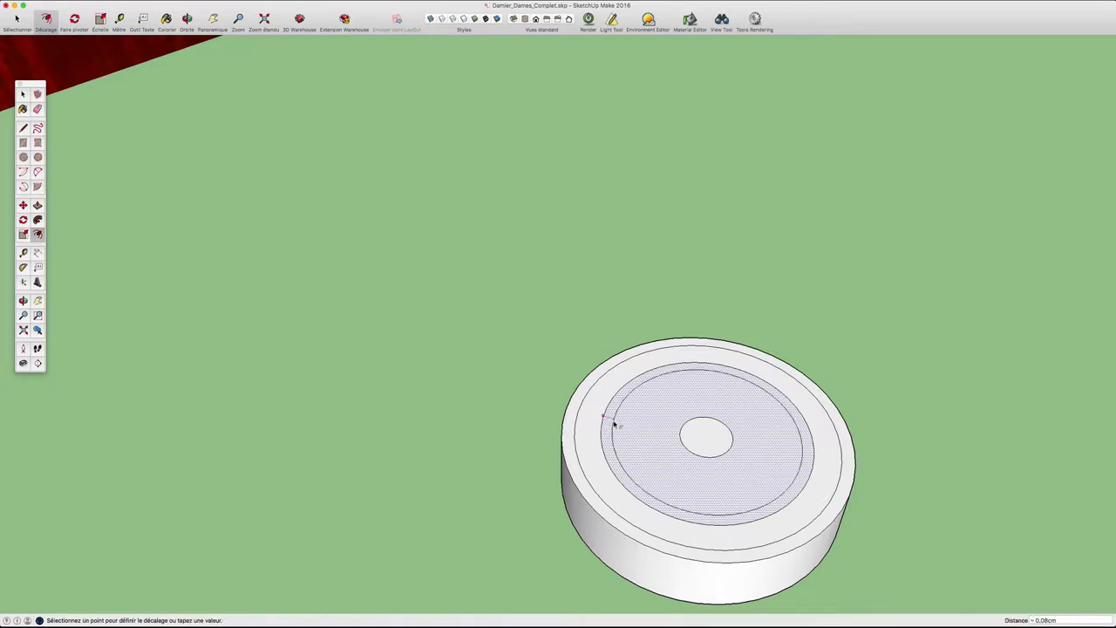
click(616, 424)
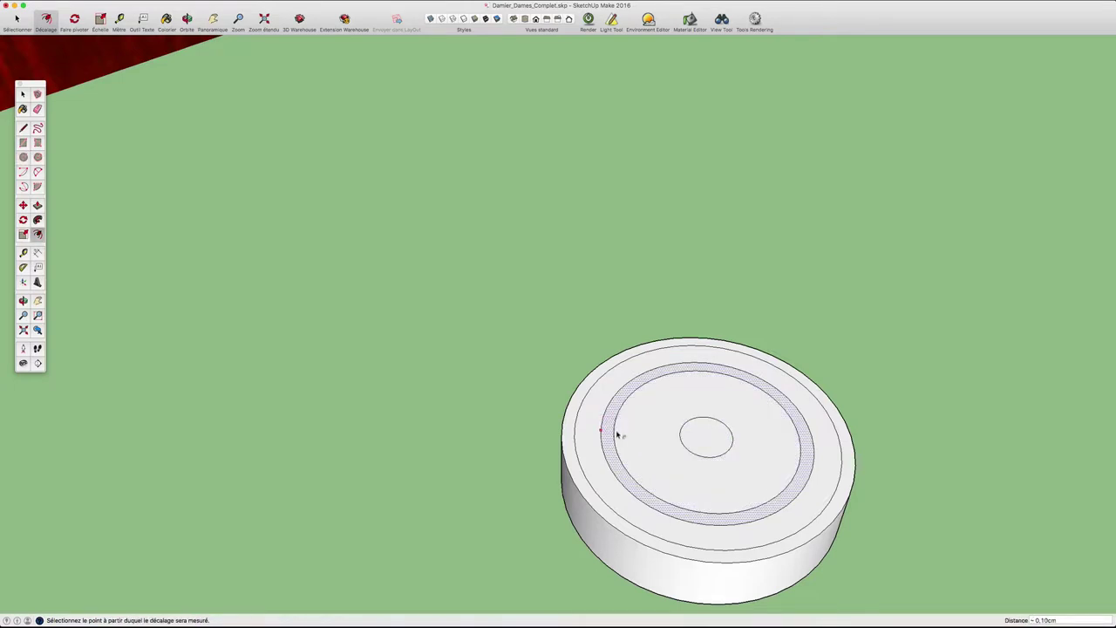
Step: Raise the outer rim, lower the inner ring and sink the centre circle
key(p)
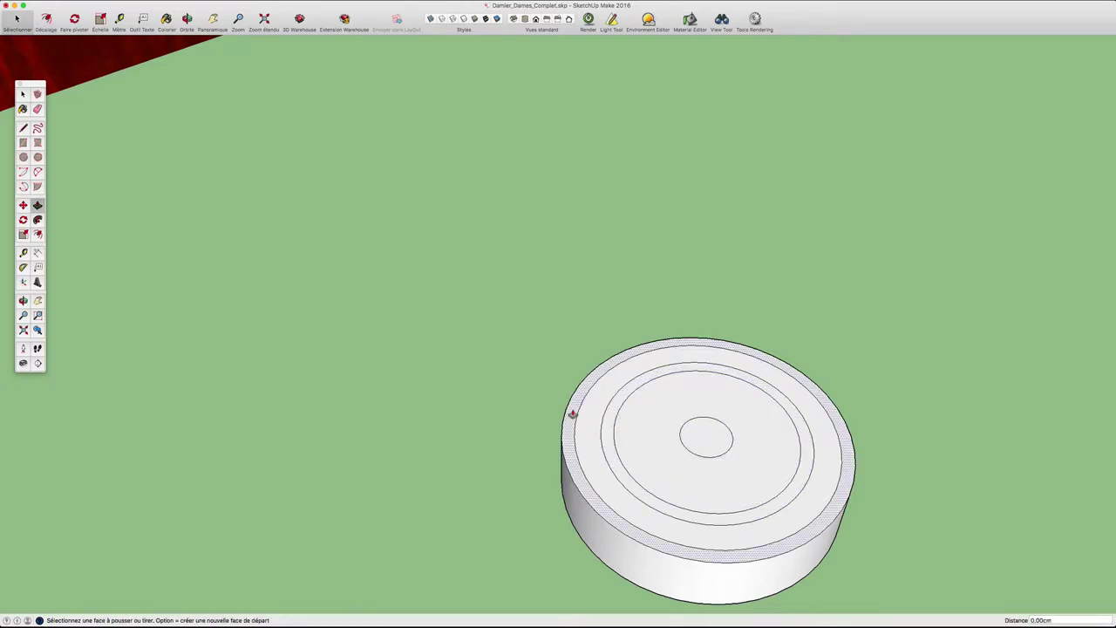
click(572, 413)
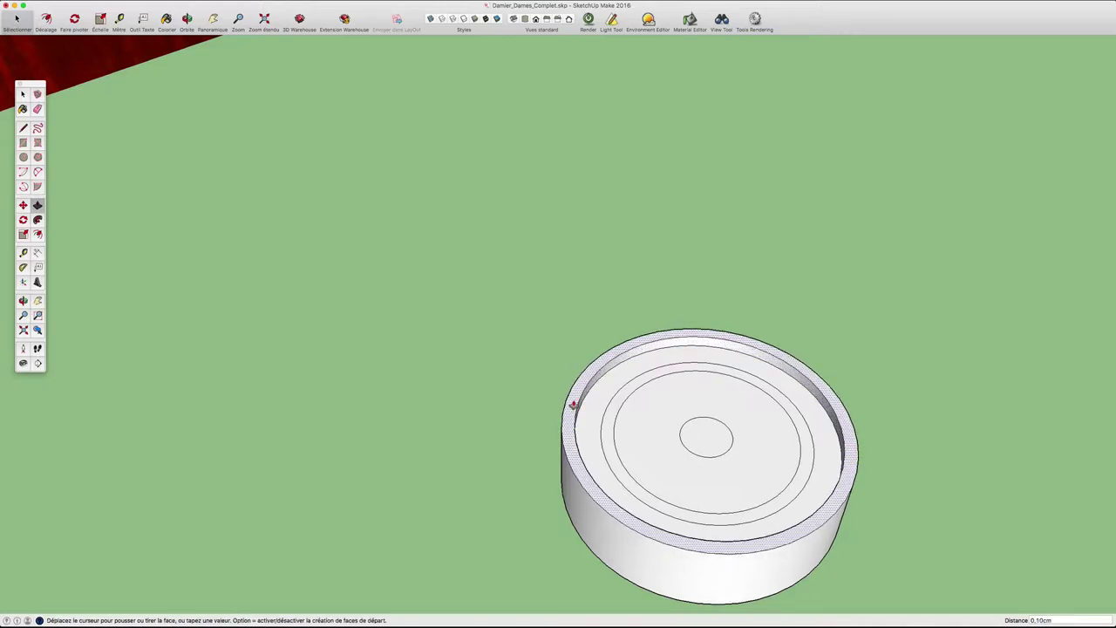
click(571, 406)
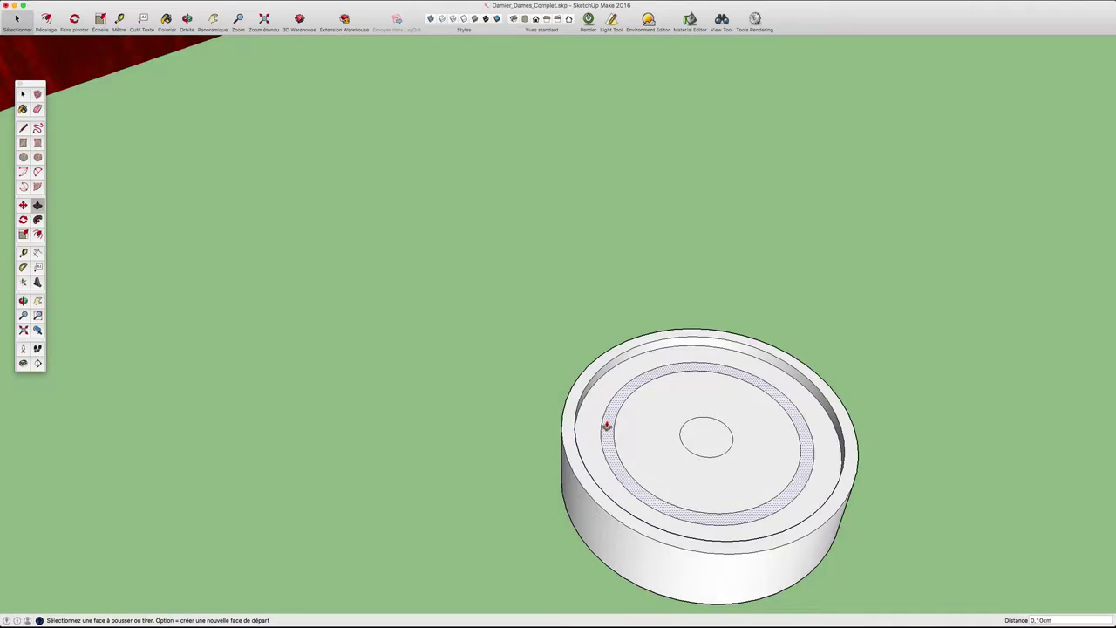
click(607, 426)
click(606, 424)
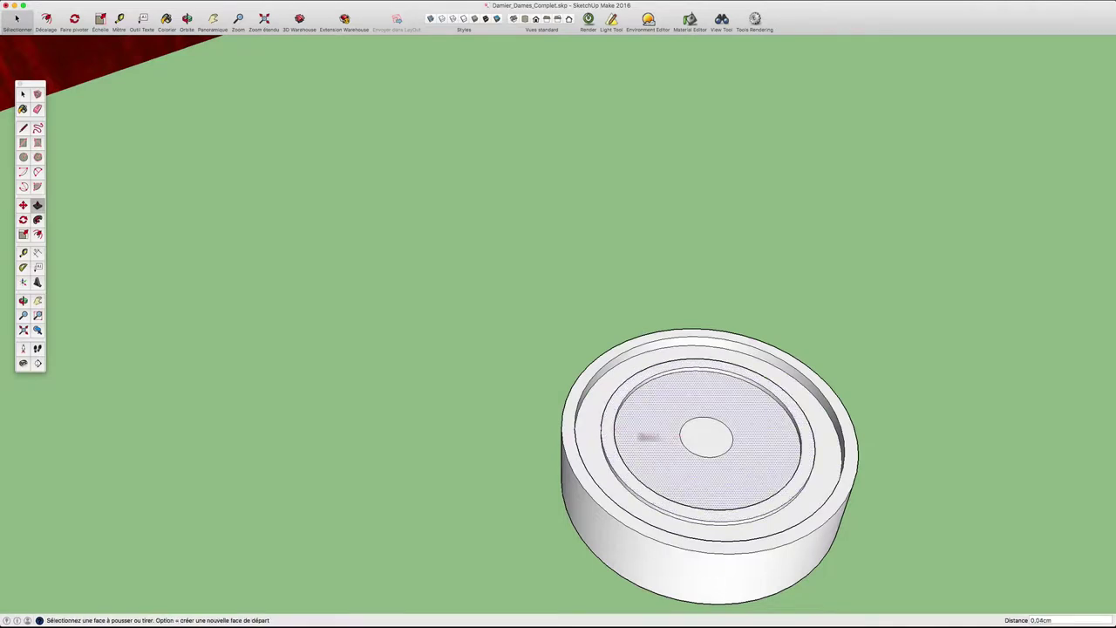
click(703, 438)
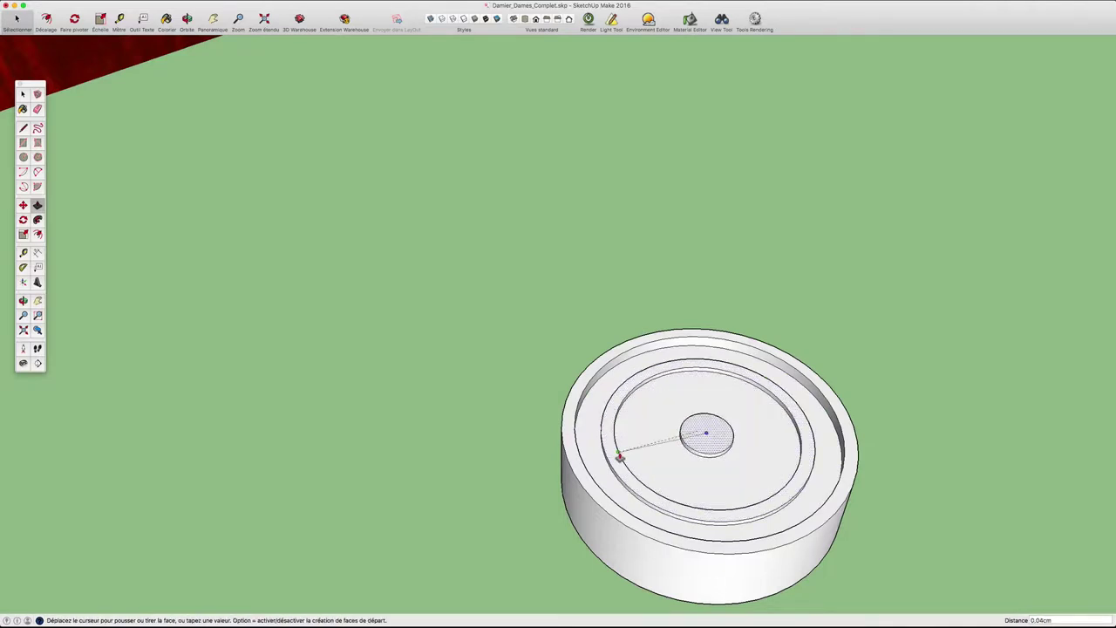
click(618, 455)
mouse_move(690, 451)
middle_down()
mouse_move(755, 393)
mouse_move(740, 518)
mouse_move(780, 307)
mouse_move(797, 436)
mouse_move(805, 142)
mouse_move(766, 346)
middle_up()
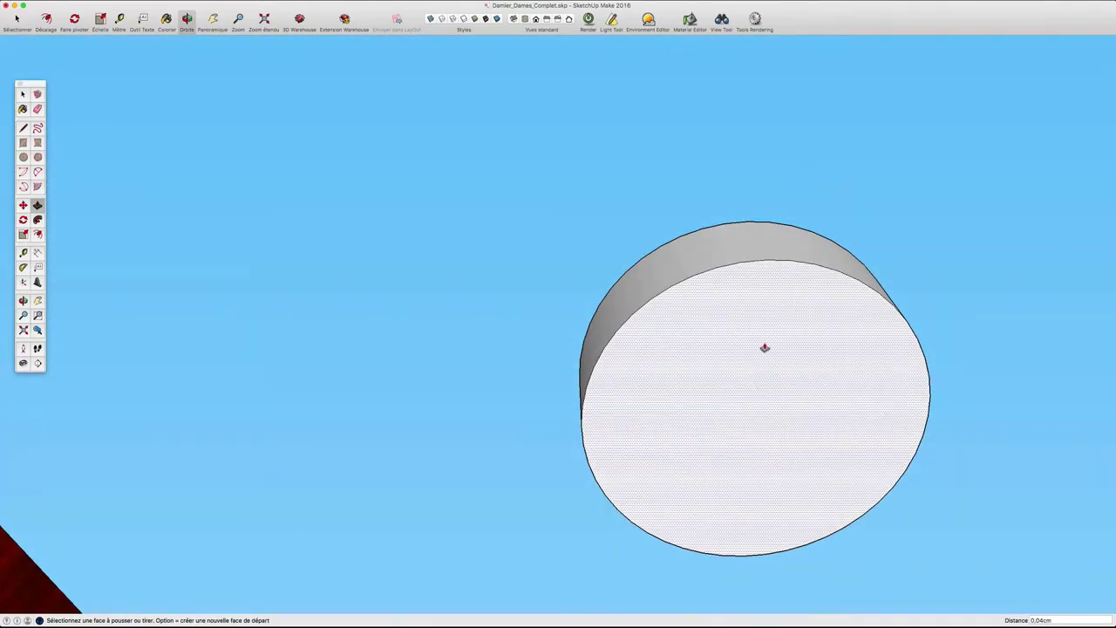
Step: Offset a 0,10 cm ring on the disc underside and recess its inner face 0,03 cm
key(f)
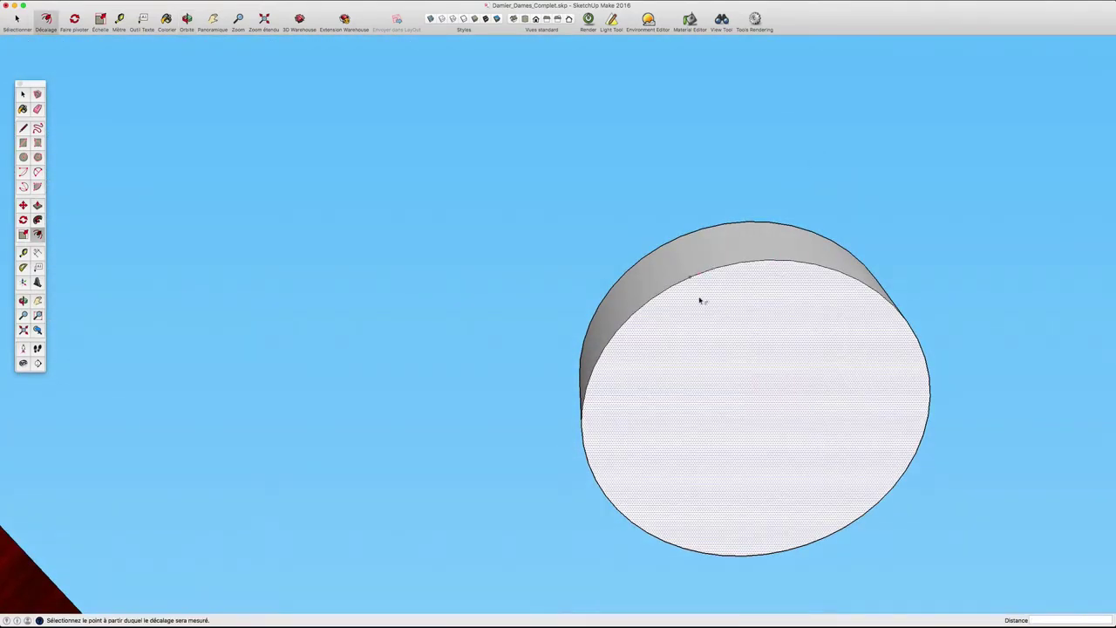
click(701, 298)
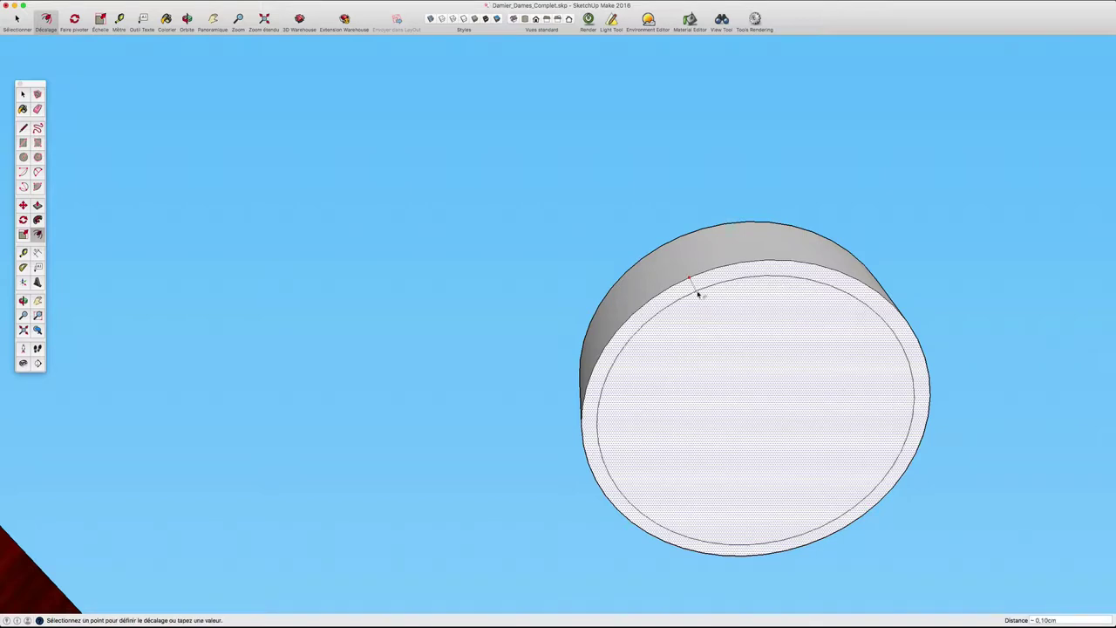
click(698, 295)
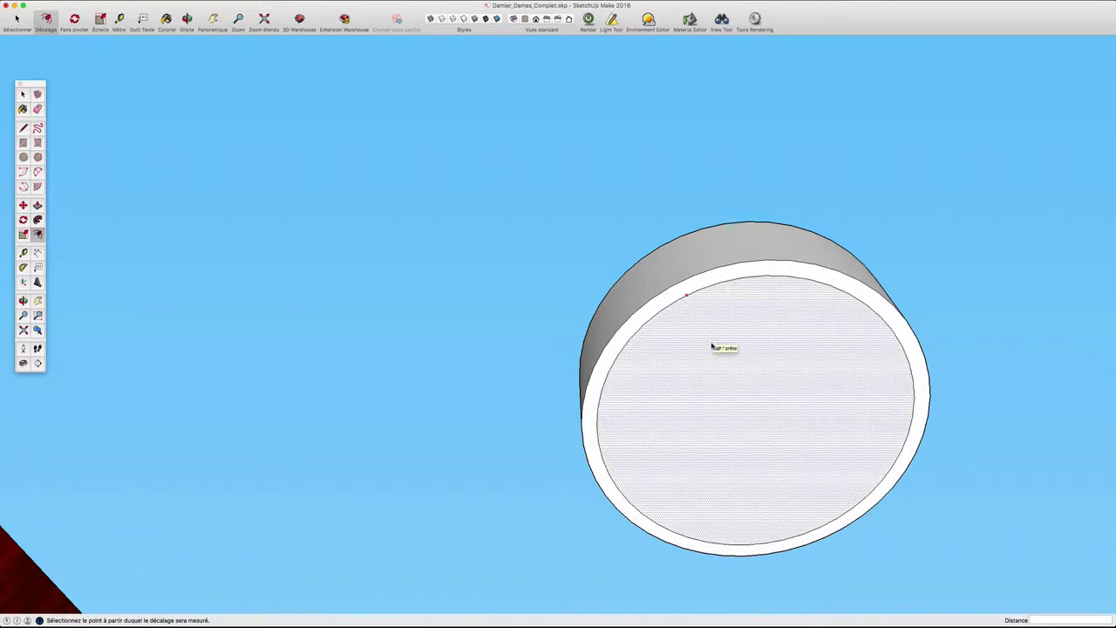
key(p)
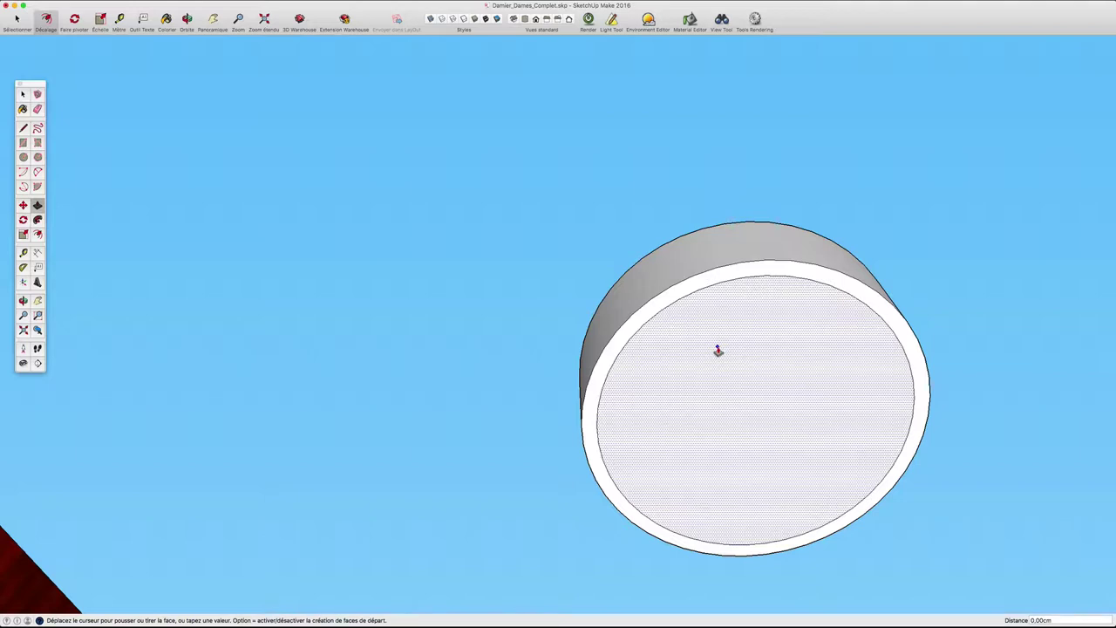
click(717, 350)
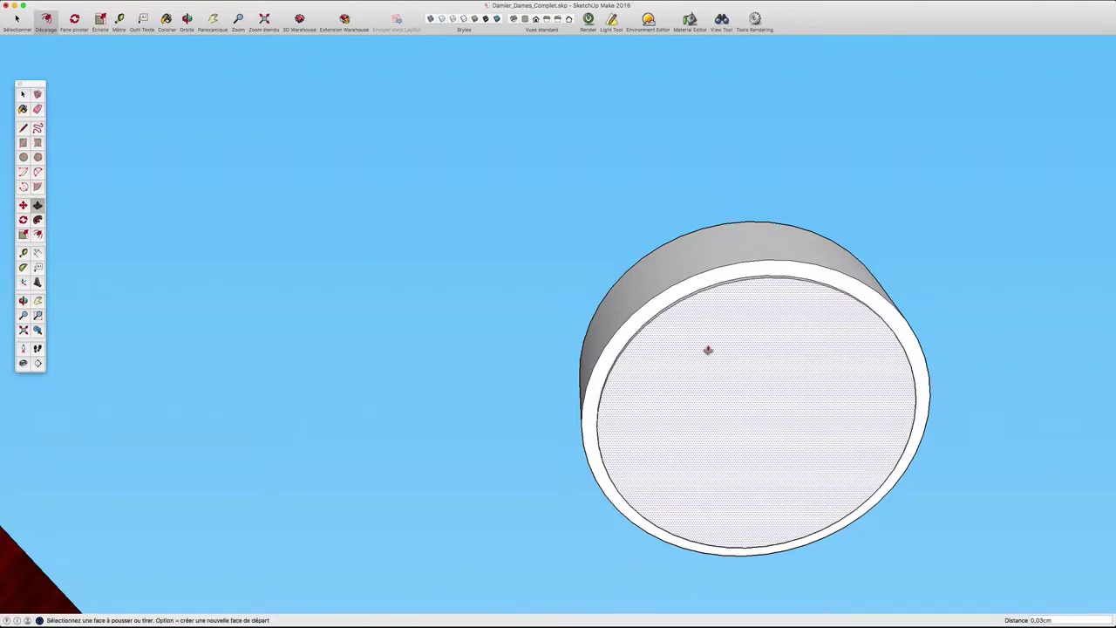
mouse_move(708, 349)
middle_down()
mouse_move(794, 353)
mouse_move(790, 381)
middle_up()
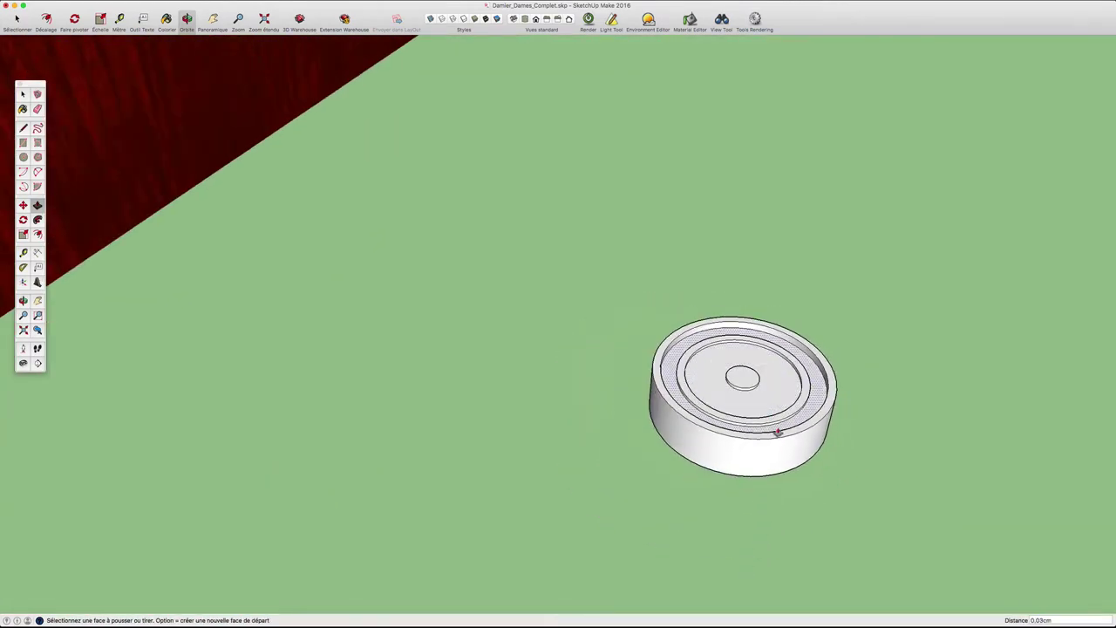
mouse_move(777, 431)
middle_down()
mouse_move(774, 320)
mouse_move(650, 250)
middle_up()
Step: Make the whole piece a component named Pion_Marron, glued to horizontal surfaces
scroll(774, 321, down, 5)
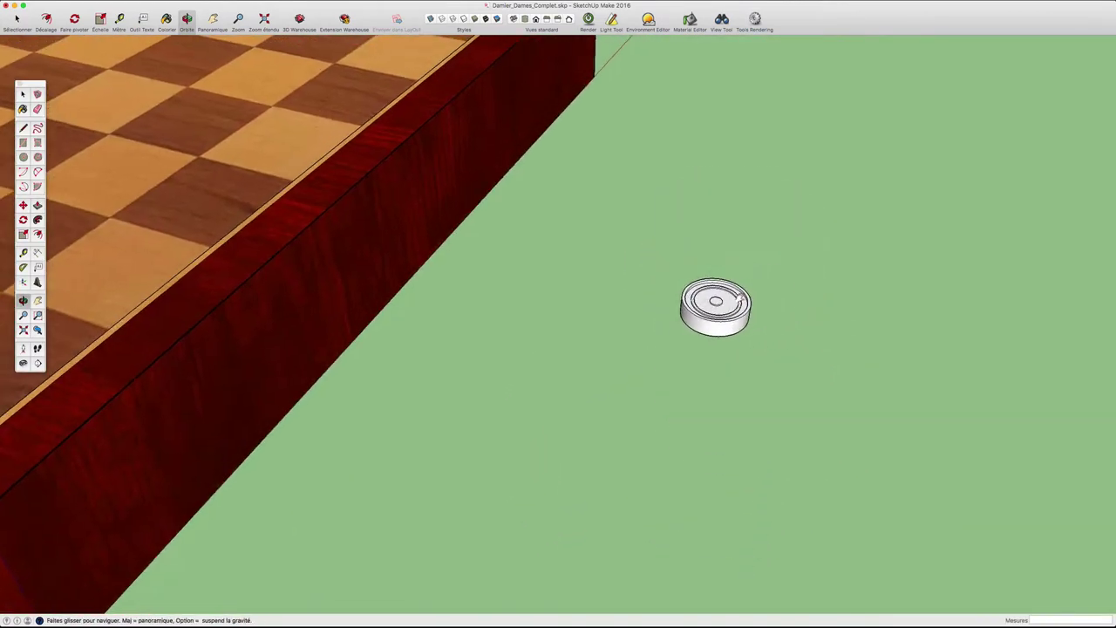
key(space)
drag(657, 259, 803, 381)
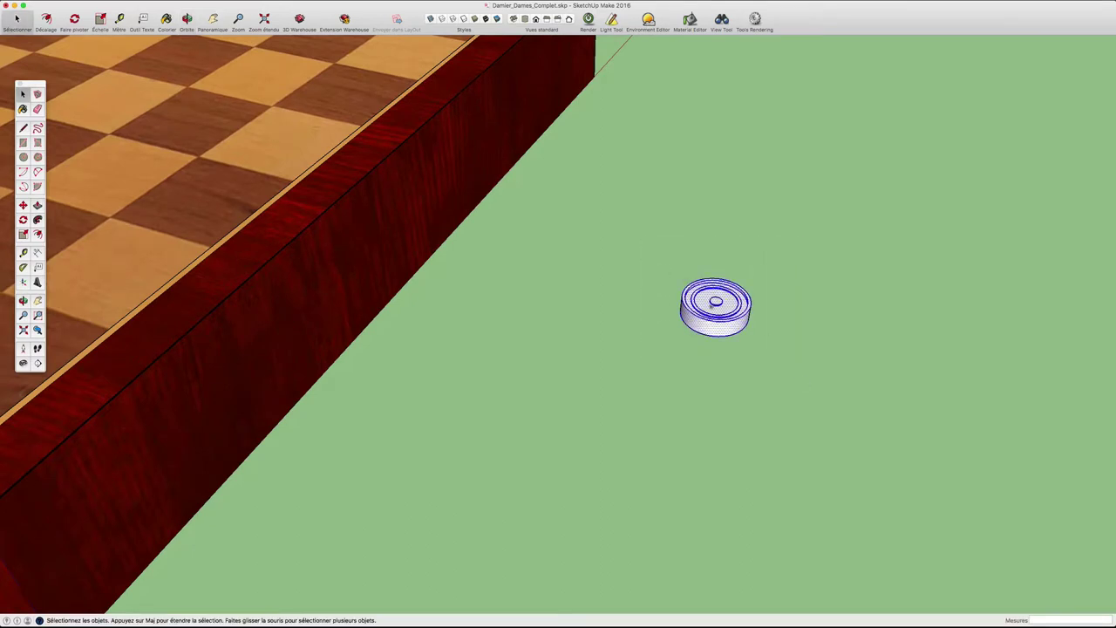
right_click(712, 300)
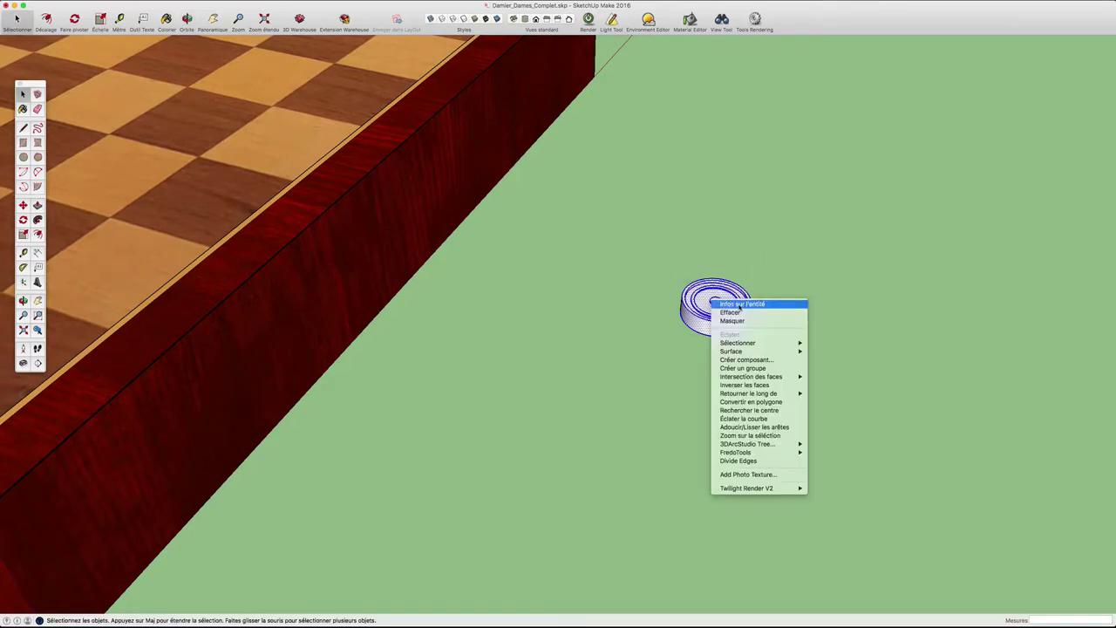
click(740, 359)
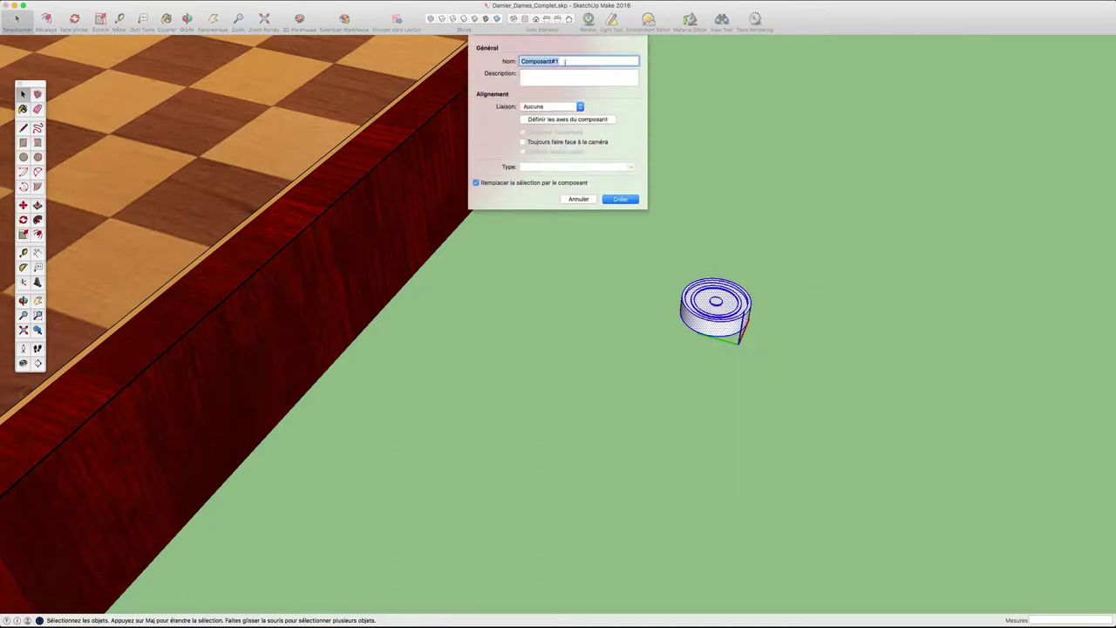
text(Pion_Marron)
click(573, 106)
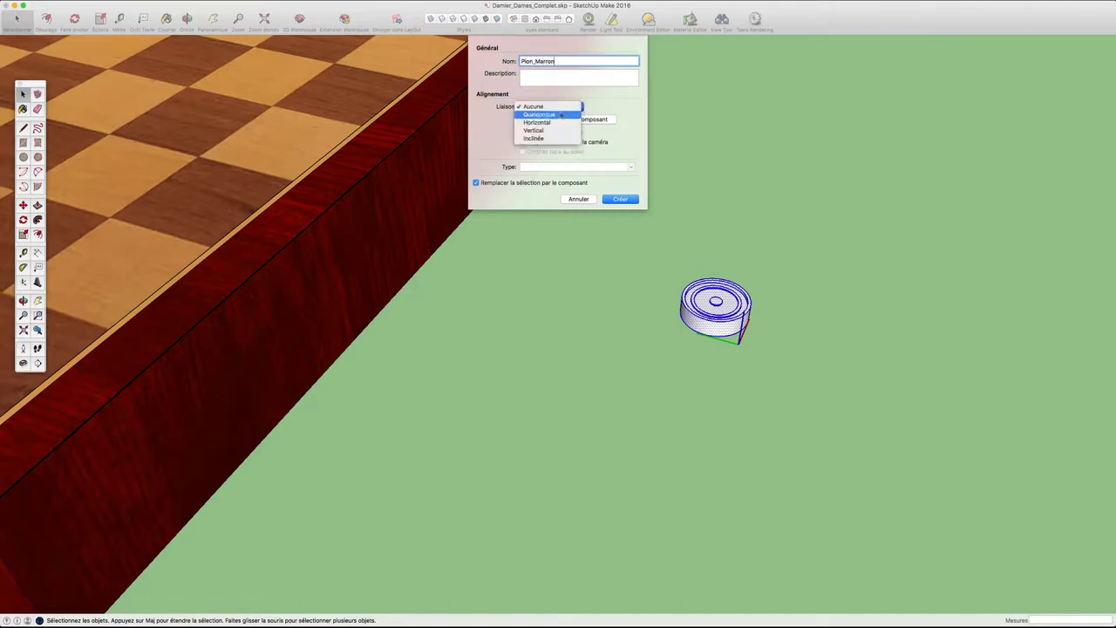
click(546, 122)
click(629, 200)
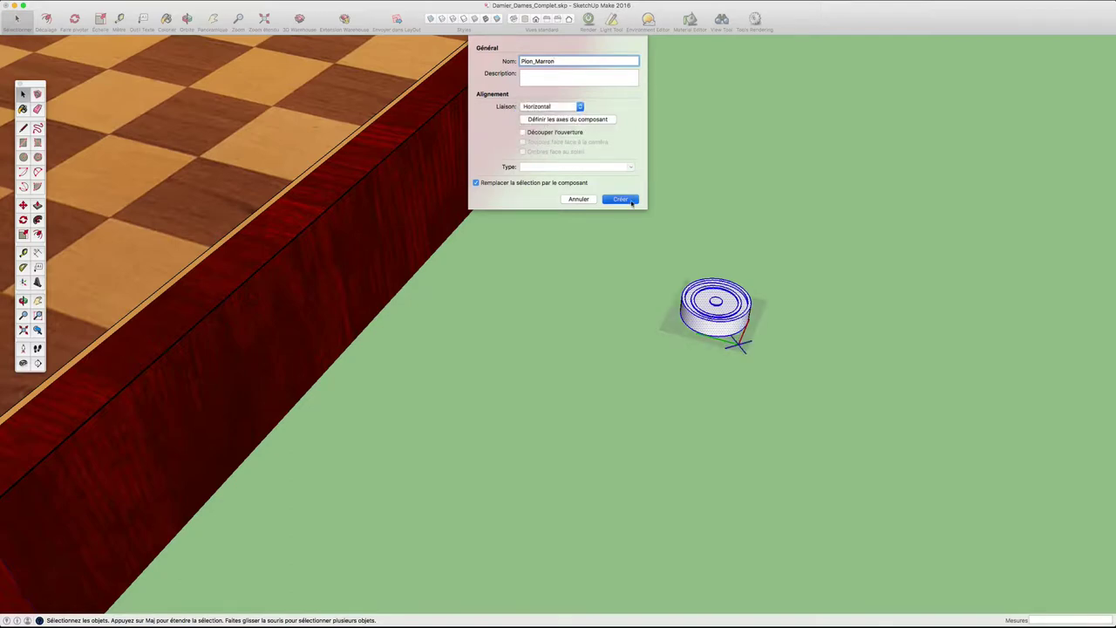
Step: Check Pion_Marron's entity information, confirming a solid of 2,08 cm³
scroll(732, 250, down, 3)
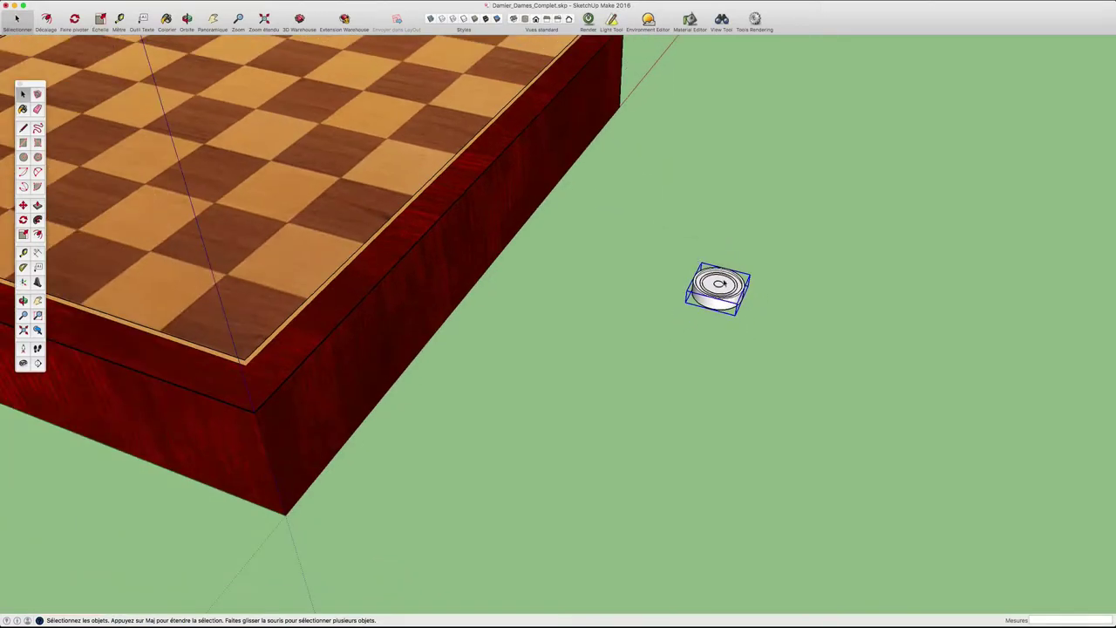
click(727, 237)
middle_drag(728, 236, 596, 273)
key(space)
click(578, 290)
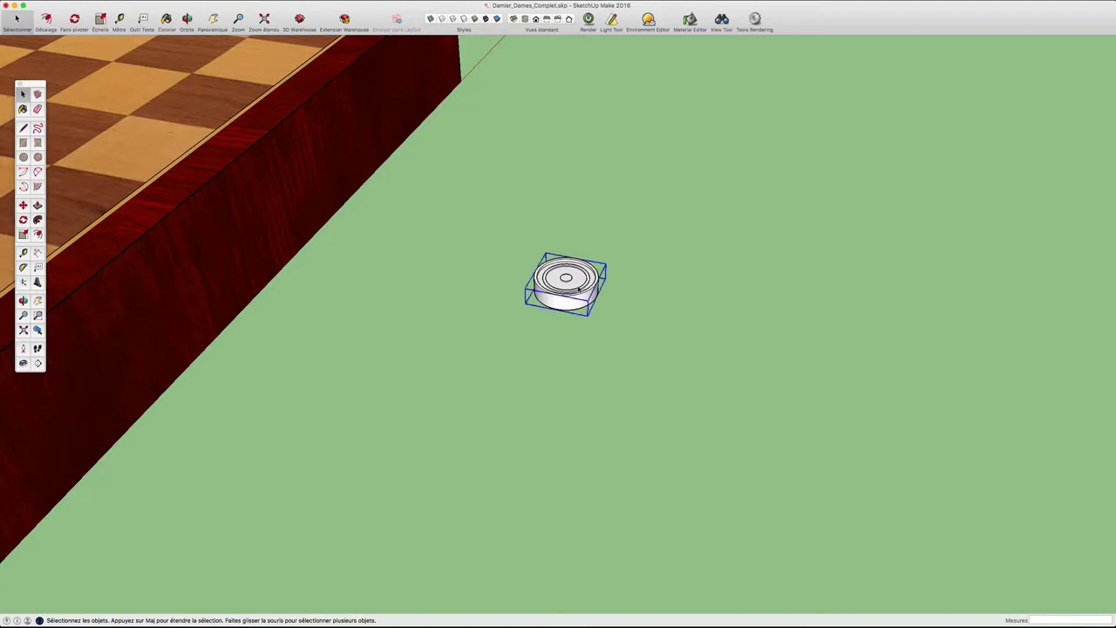
right_click(578, 289)
click(615, 289)
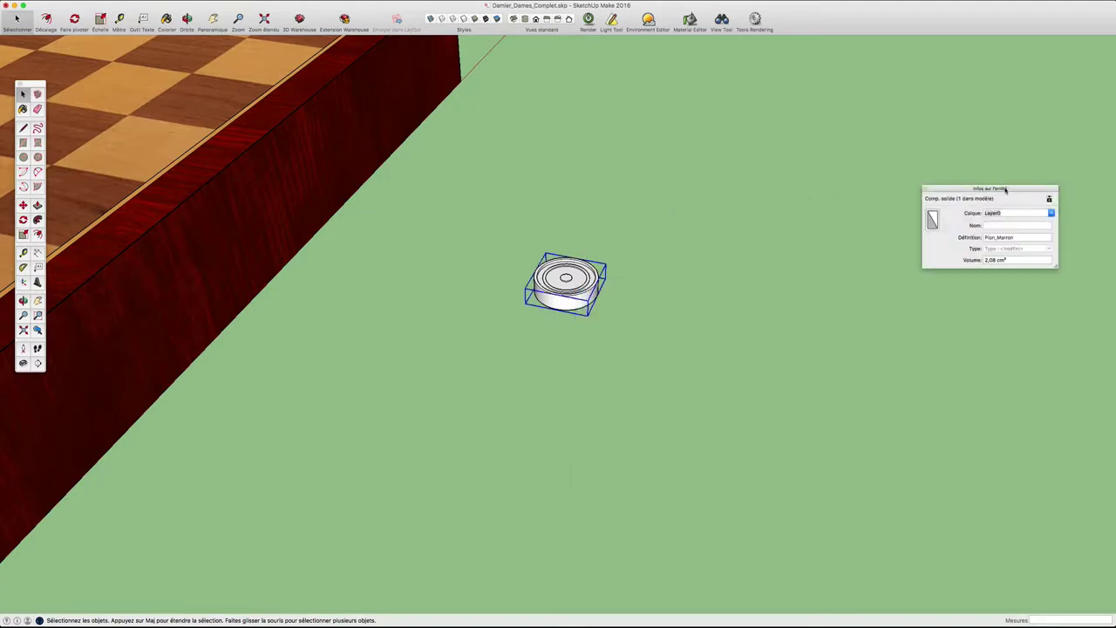
drag(1006, 188, 777, 174)
click(697, 175)
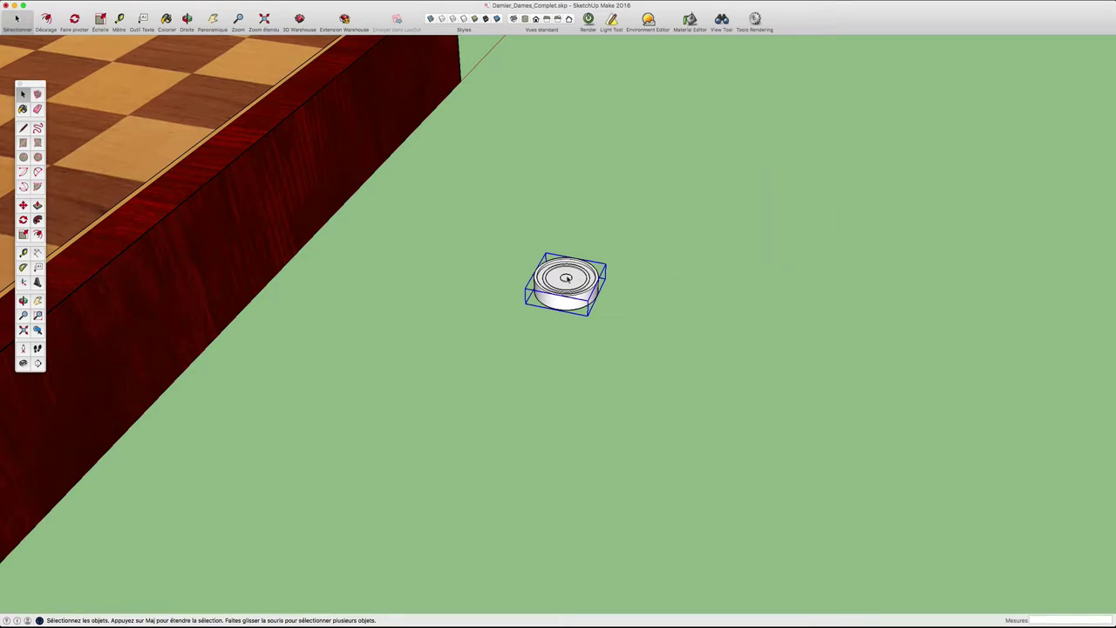
key(m)
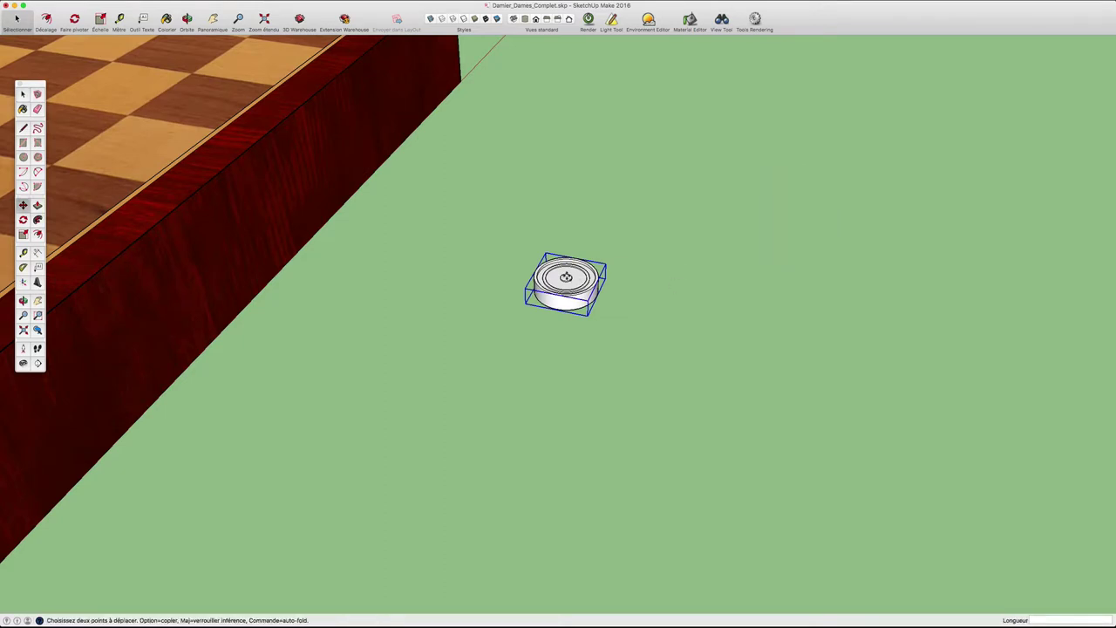
Step: Copy the piece to its right and explode the copy into loose geometry
alt+drag(566, 276, 694, 300)
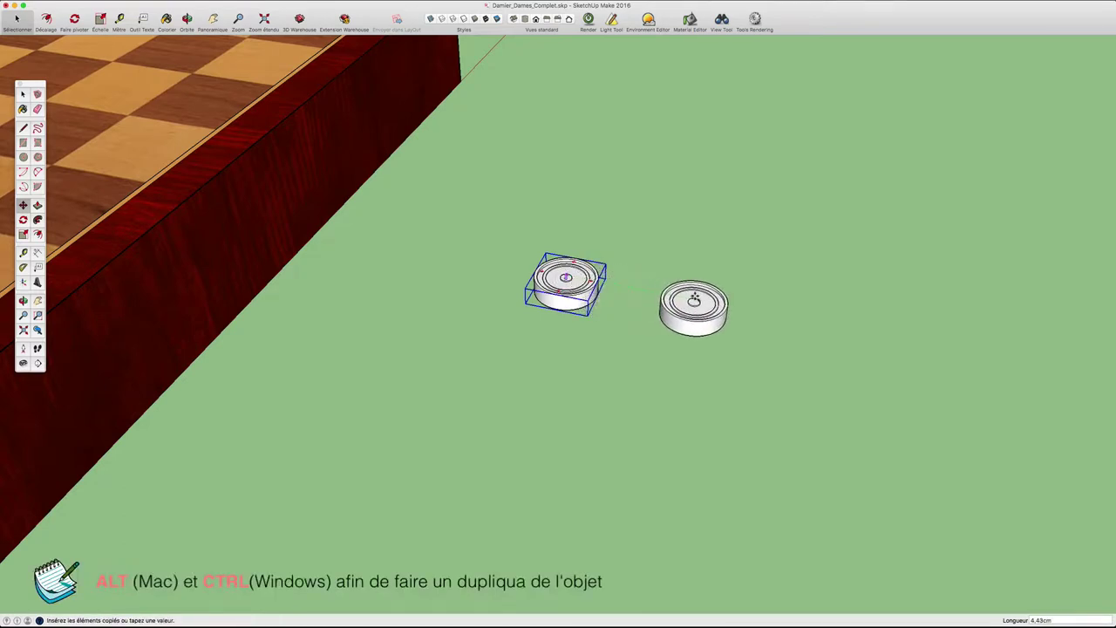
right_click(695, 299)
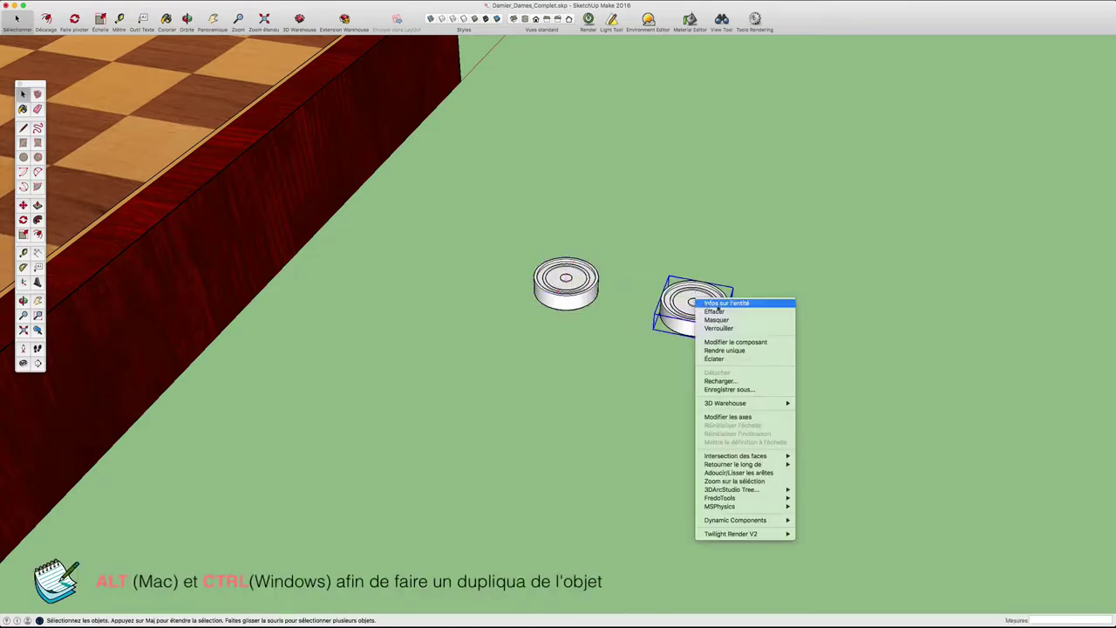
click(722, 360)
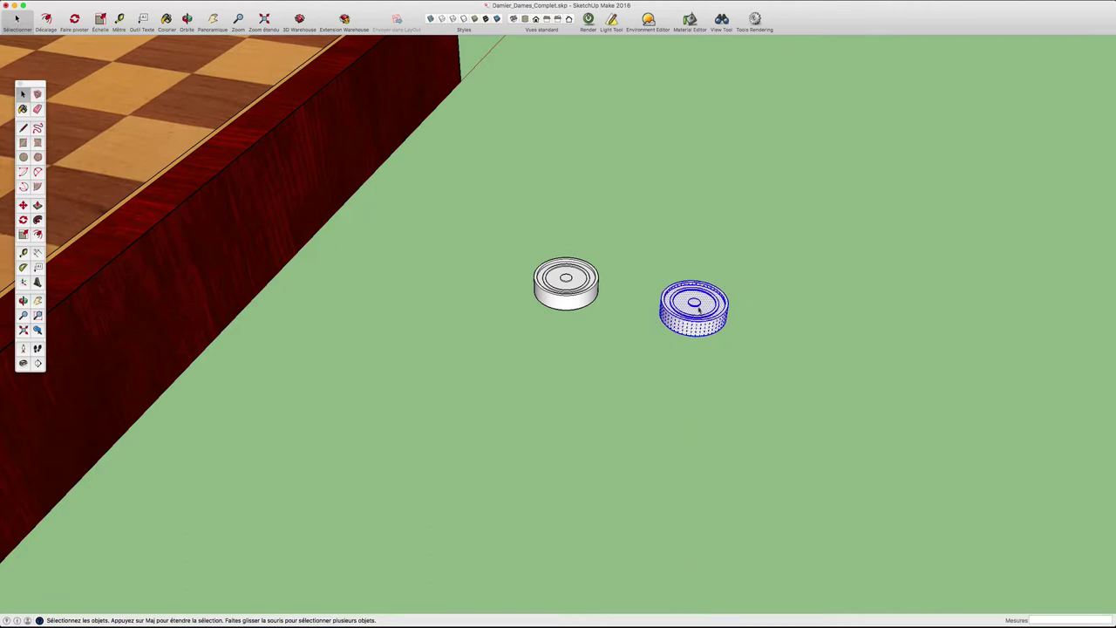
Step: Make the copy a horizontally glued component named Pion_Blanc, replacing the existing definition
right_click(692, 293)
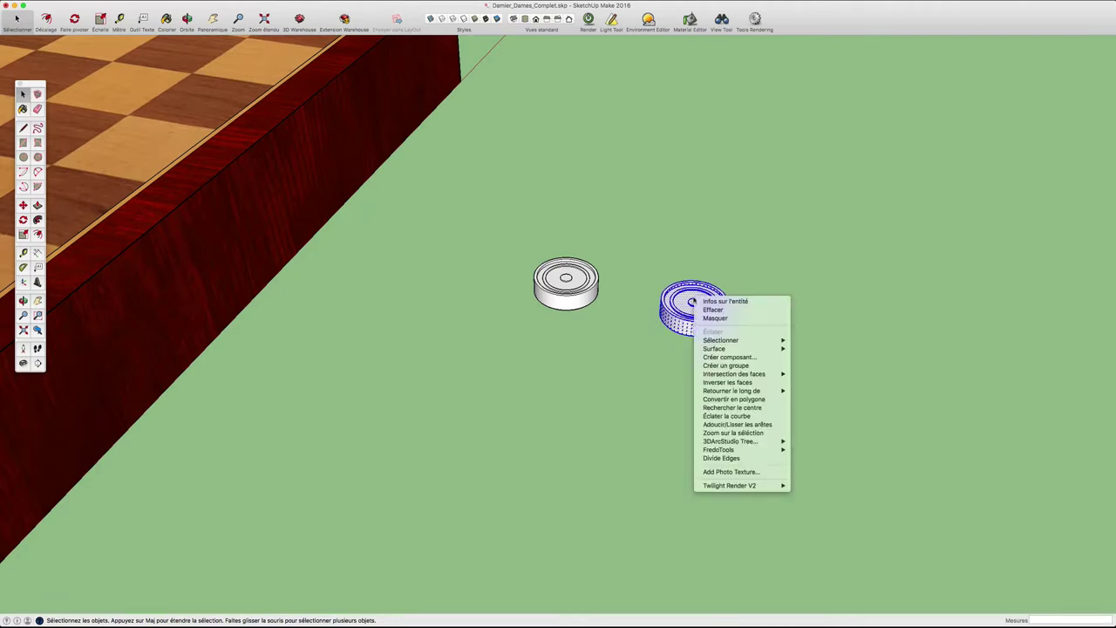
click(724, 357)
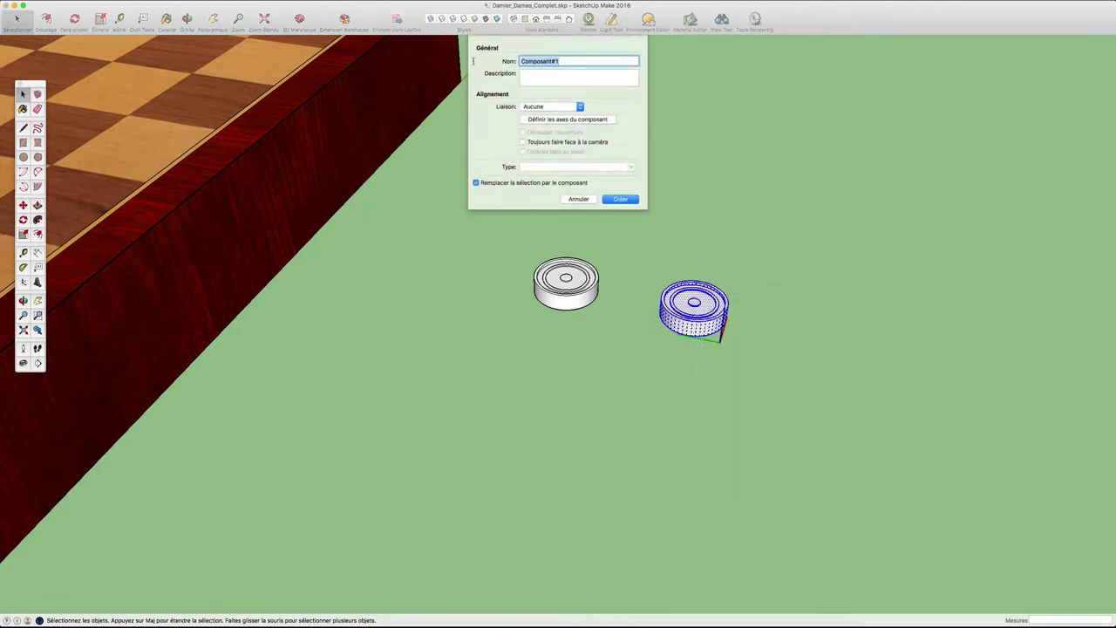
text(Pion_Blanc)
click(552, 105)
click(541, 124)
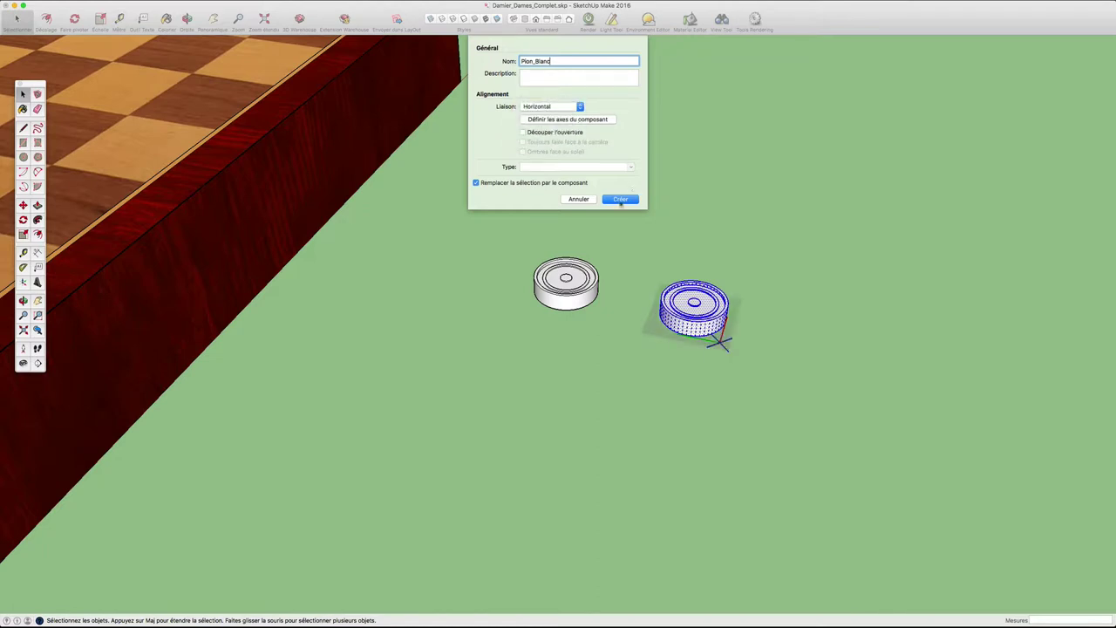
click(621, 200)
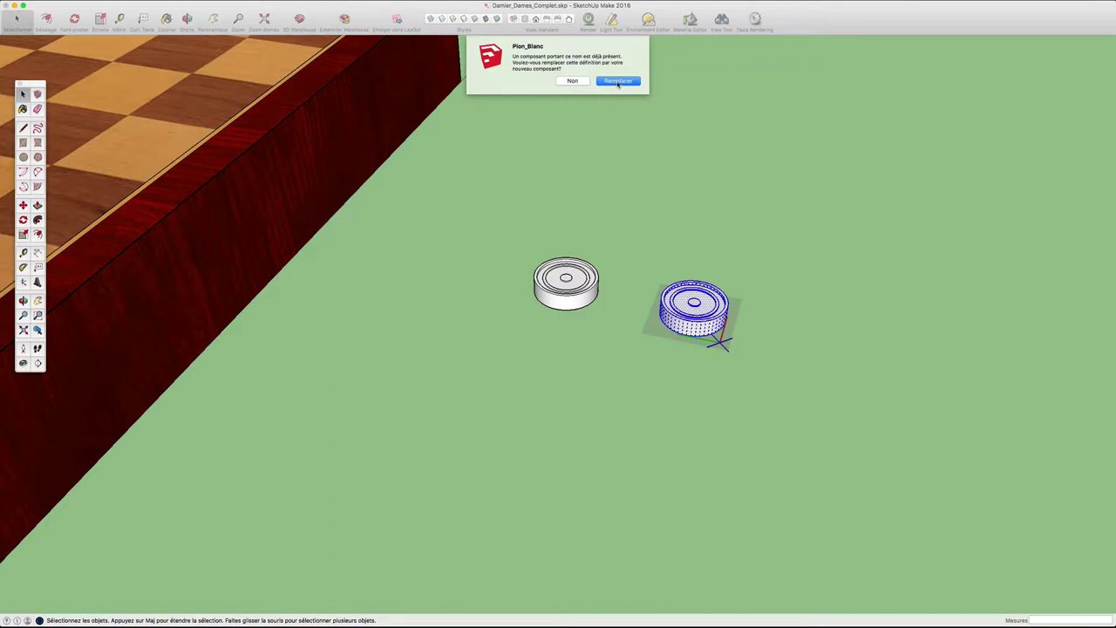
click(618, 81)
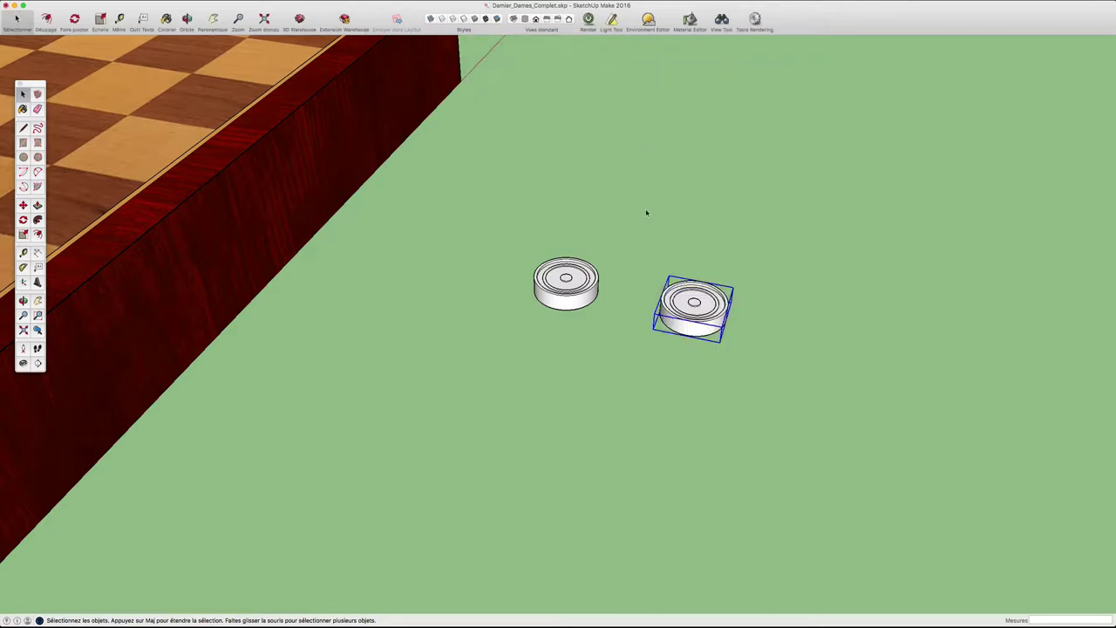
Step: Orbit over the board and pieces, briefly view Calques, then show the Composants window
scroll(645, 240, down, 3)
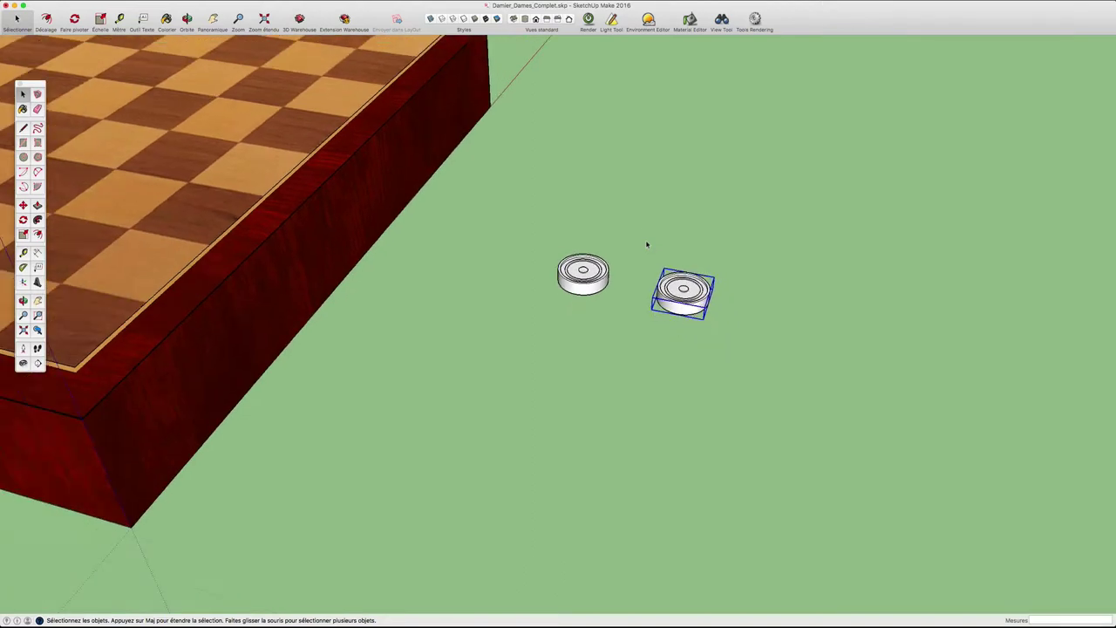
middle_drag(645, 240, 661, 279)
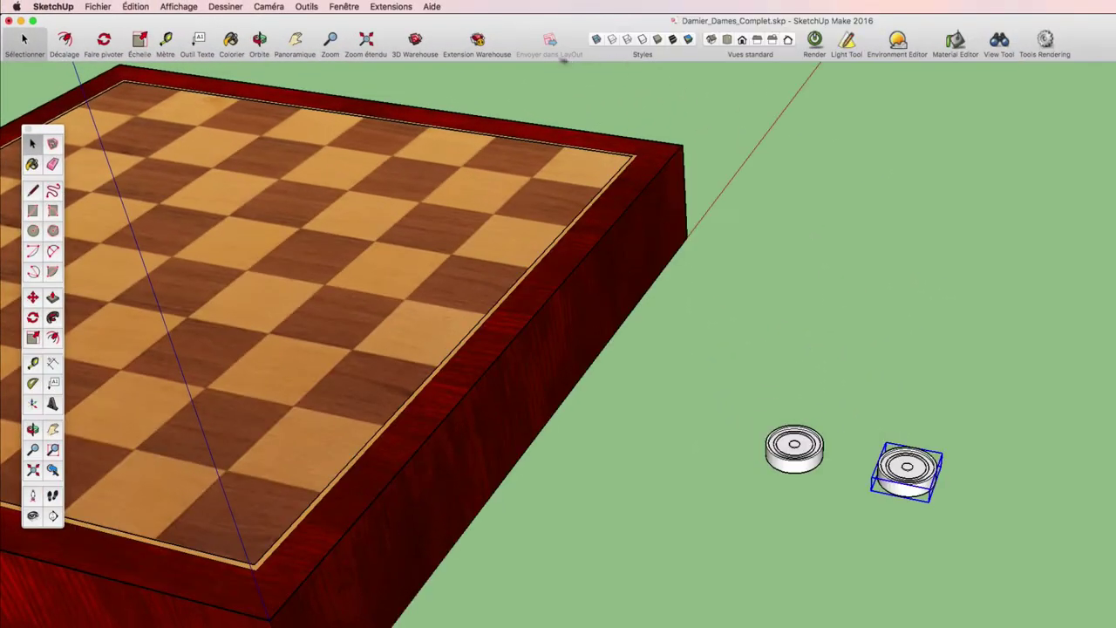
click(390, 7)
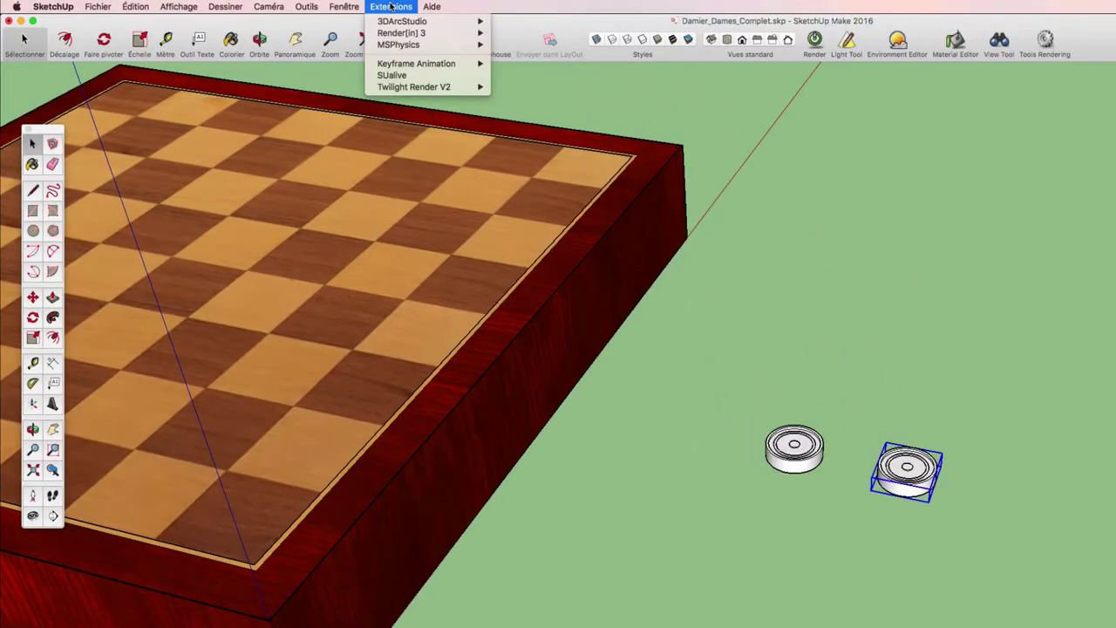
mouse_move(343, 6)
click(362, 203)
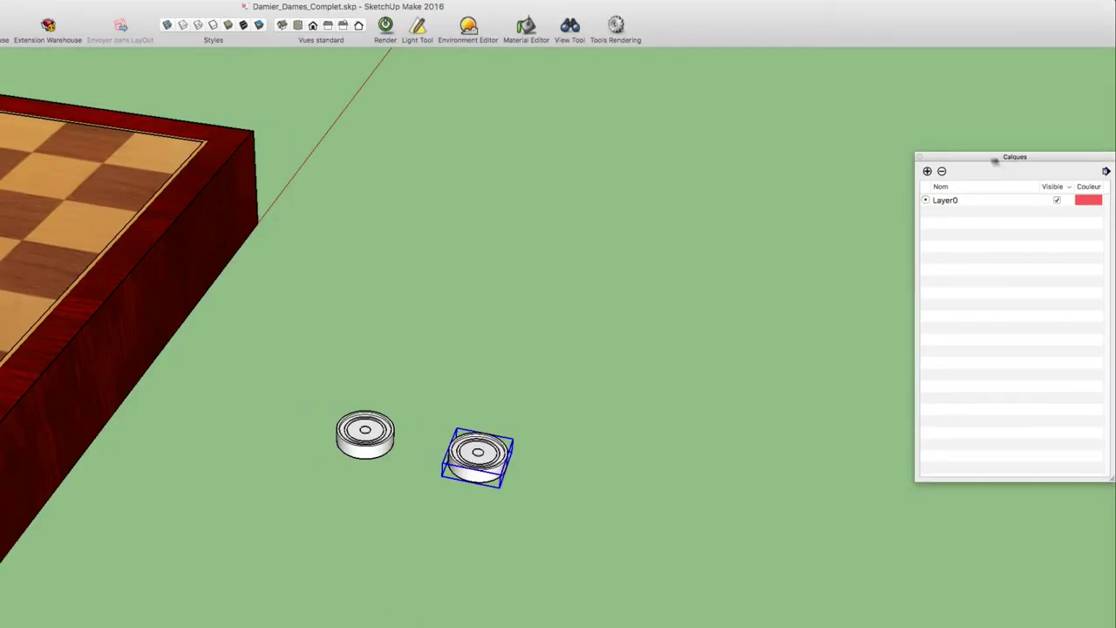
drag(994, 161, 779, 142)
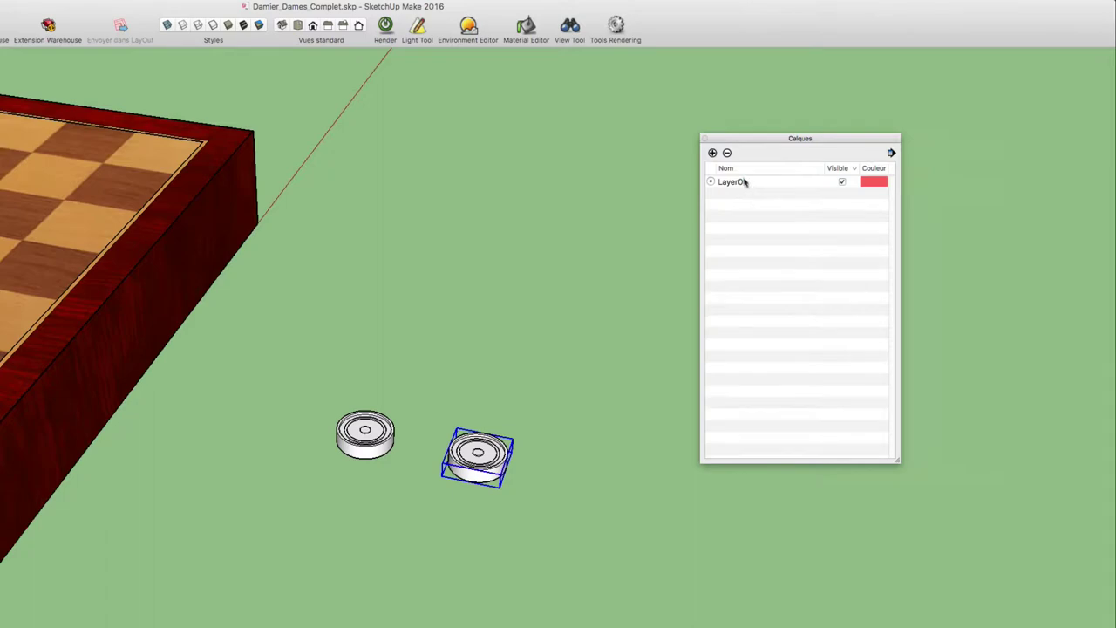
click(705, 138)
click(391, 7)
mouse_move(343, 6)
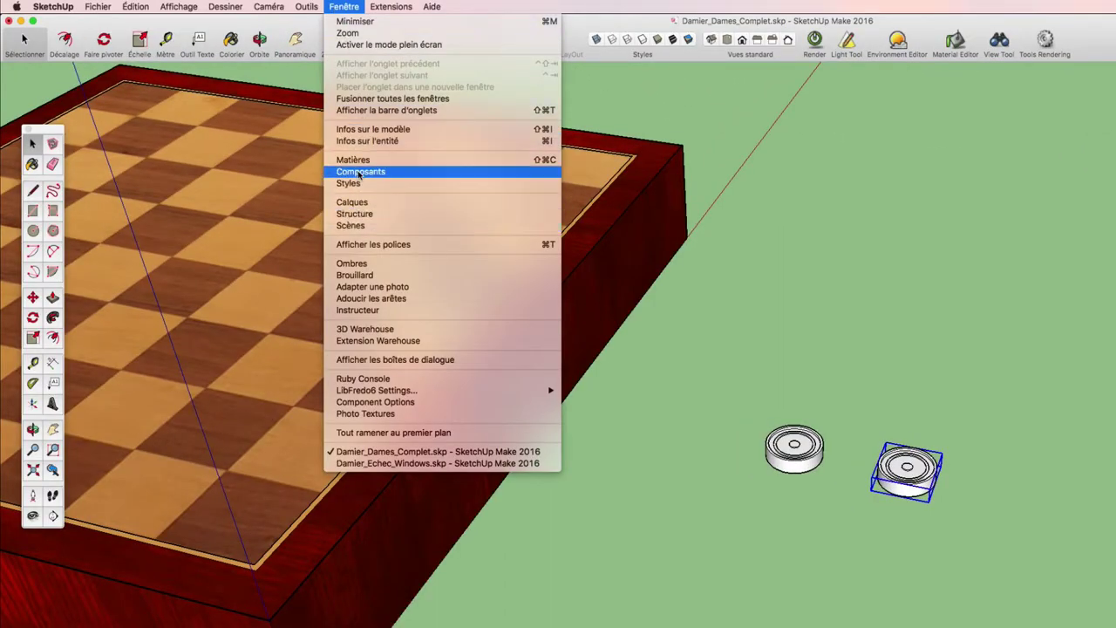
click(360, 172)
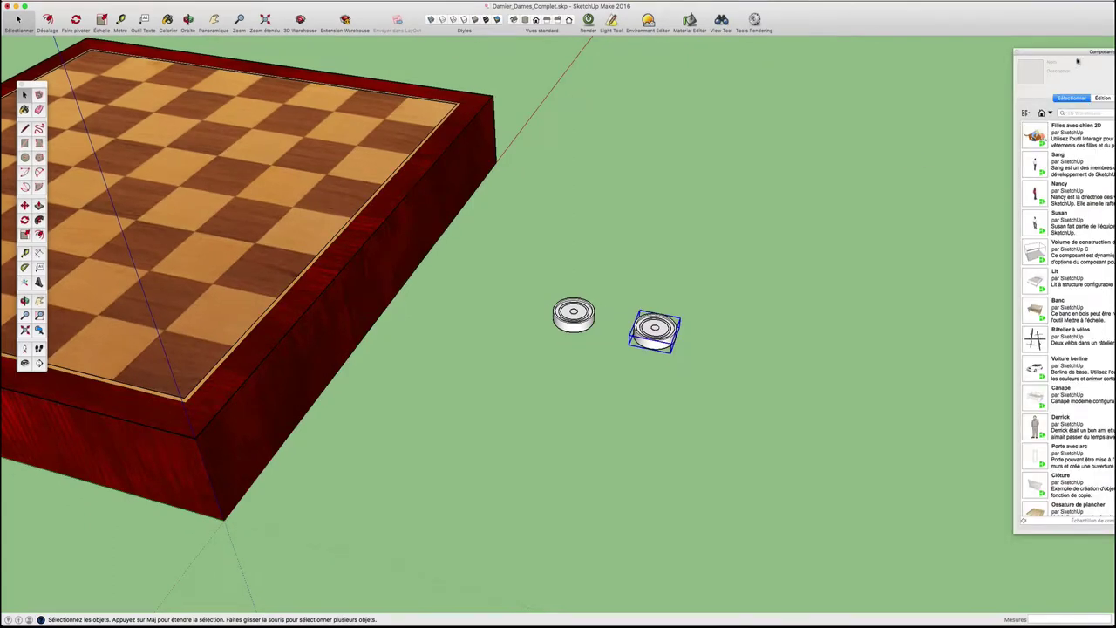
Step: Delete the two loose checker pieces sitting beside the board
drag(1082, 58, 859, 51)
click(819, 107)
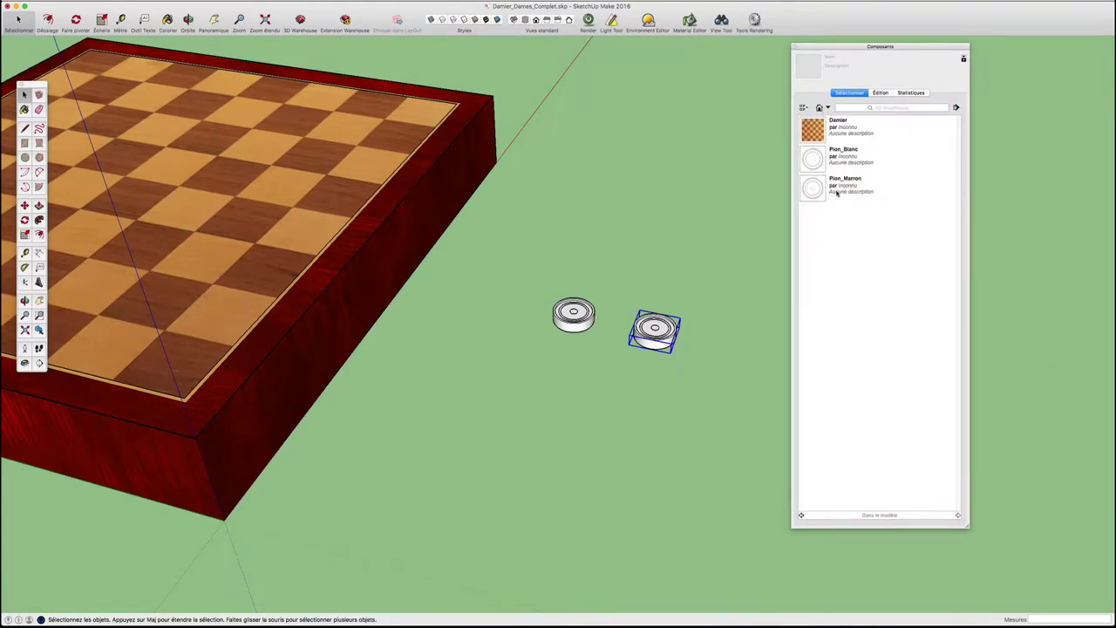
shift+click(573, 316)
drag(706, 312, 533, 403)
key(Delete)
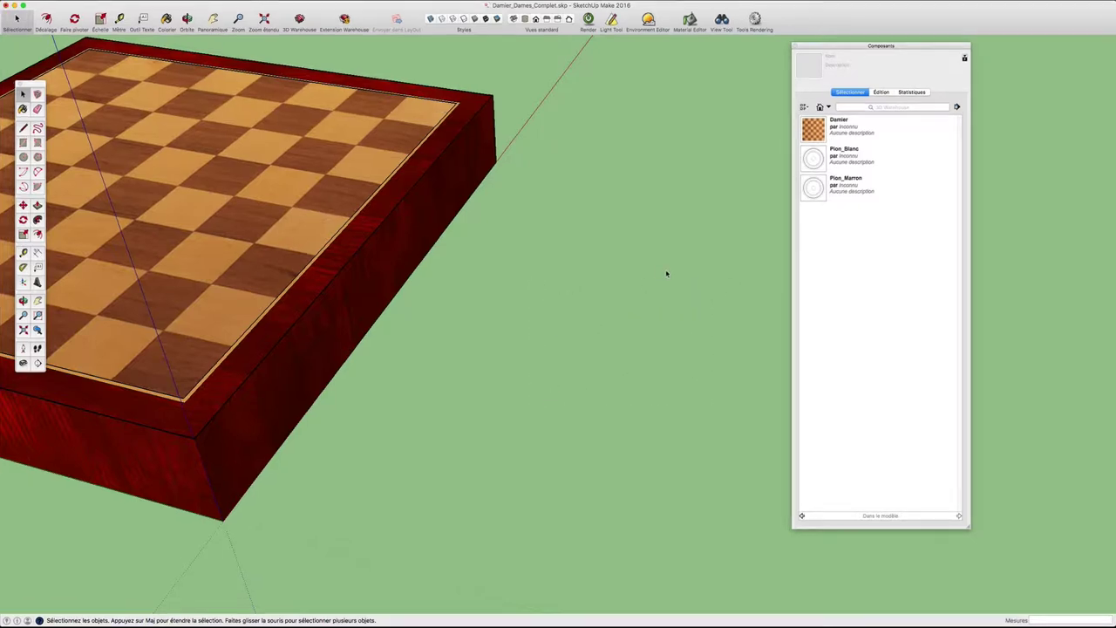
Step: Insert a Pion_Blanc piece, delete it, then re-place it beside the board
click(816, 164)
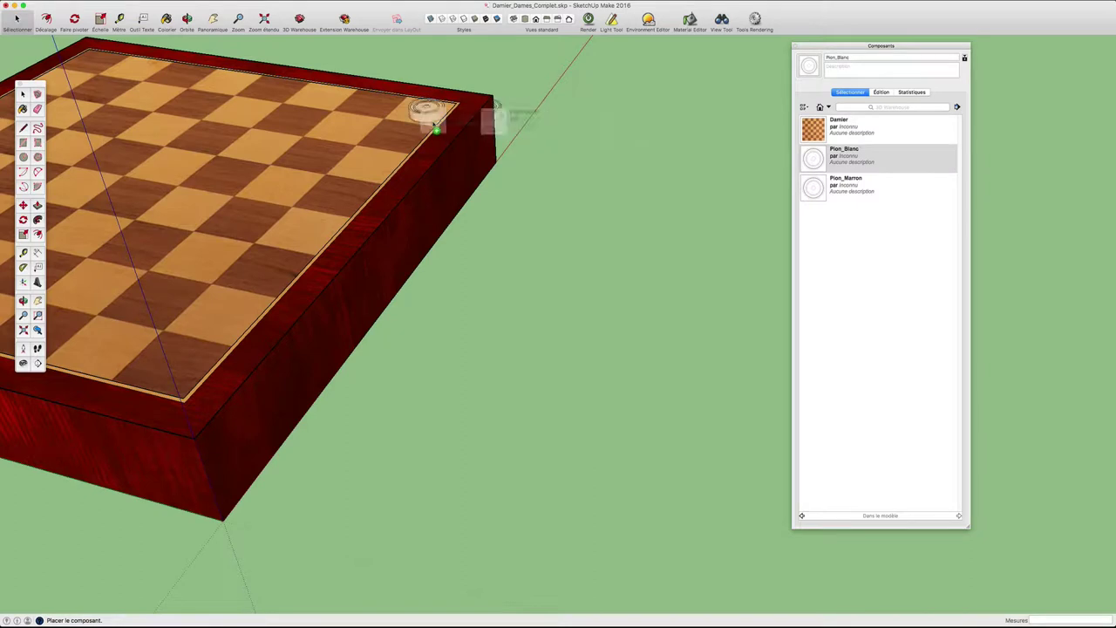
click(431, 128)
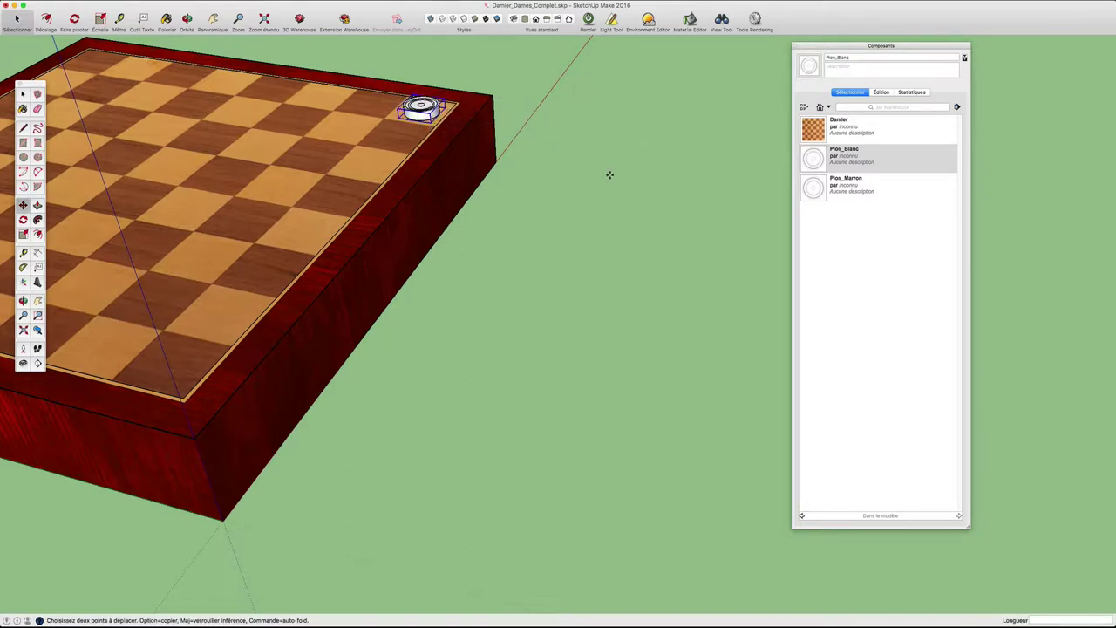
key(Delete)
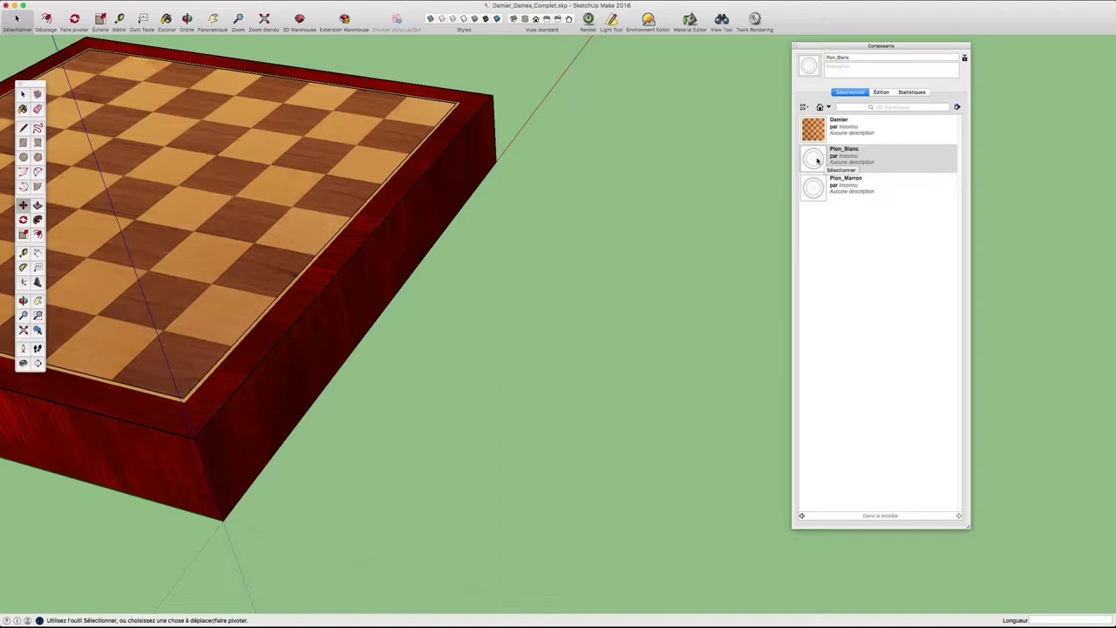
click(817, 160)
click(598, 203)
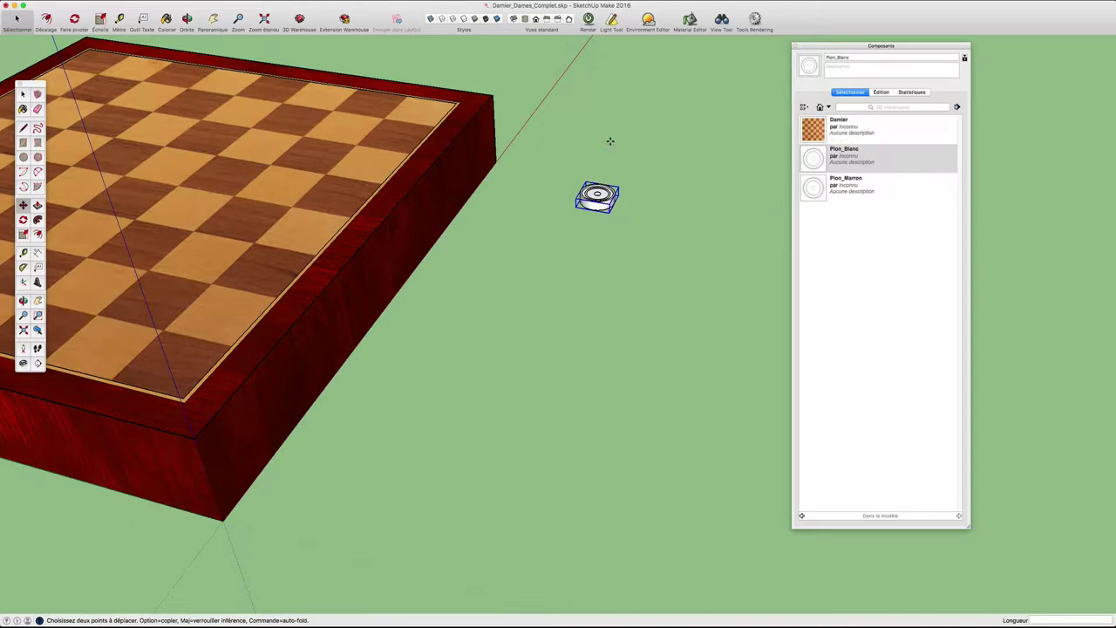
key(b)
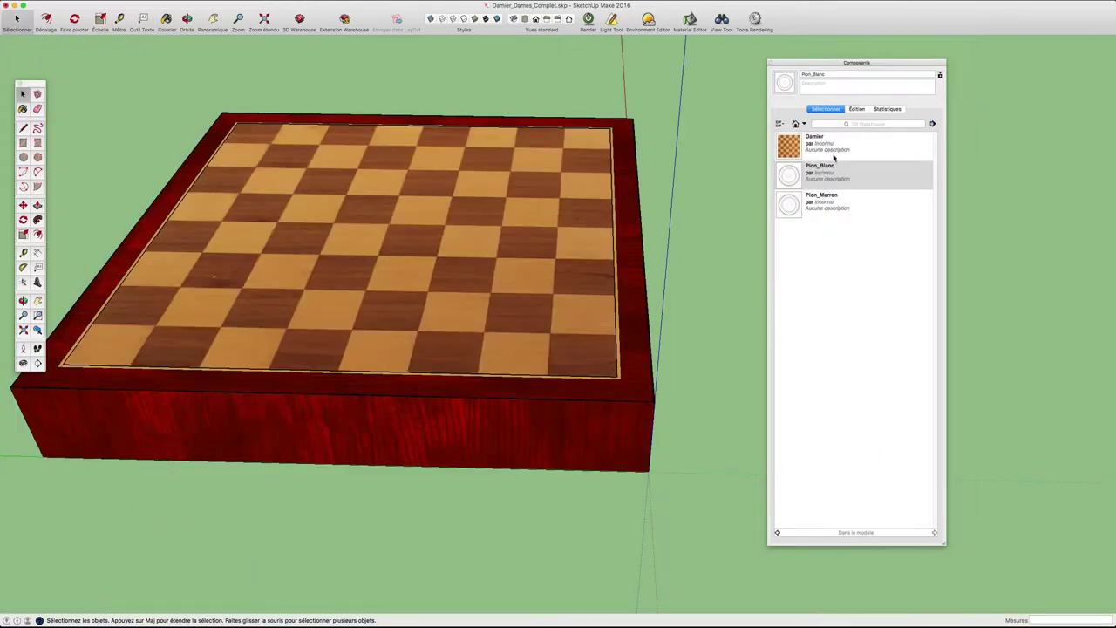
Step: Place a Pion_Blanc piece on the board's top-right corner square
key(b)
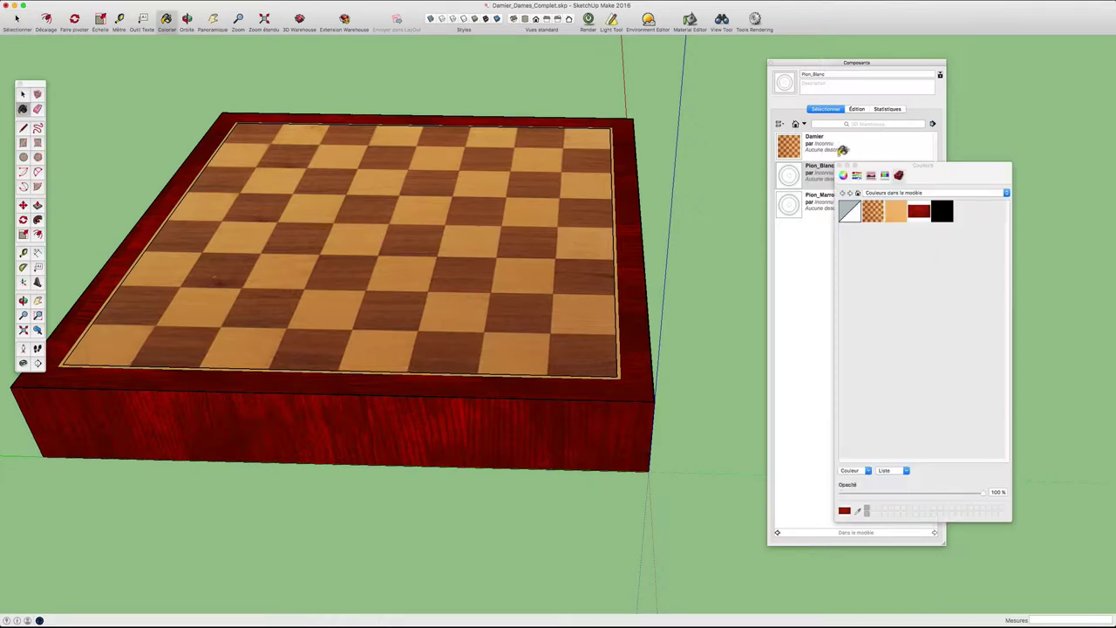
click(802, 171)
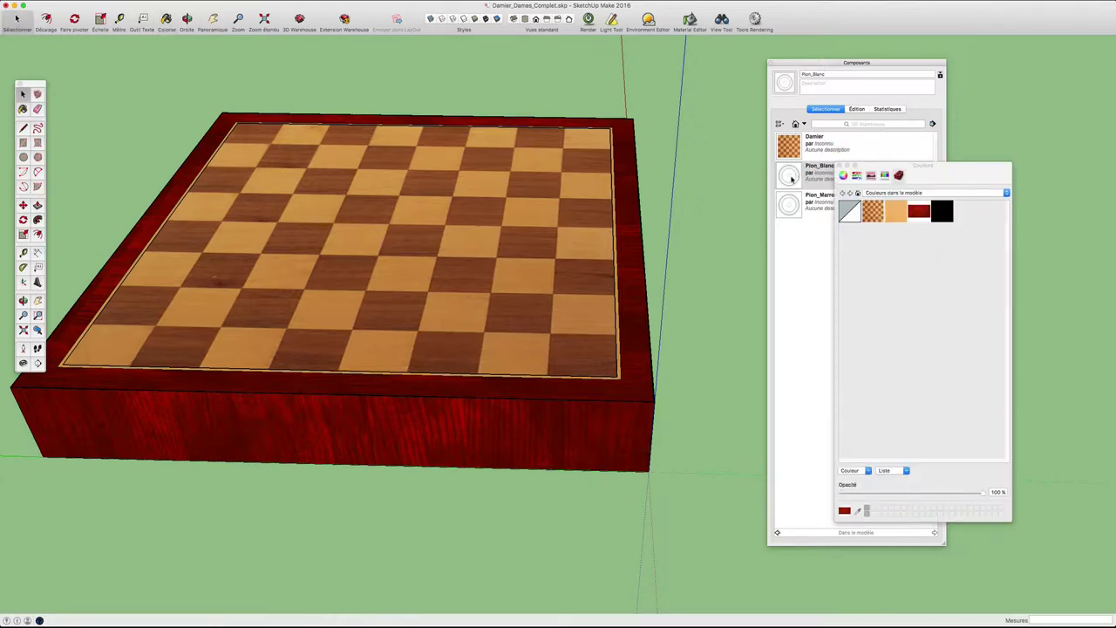
click(586, 137)
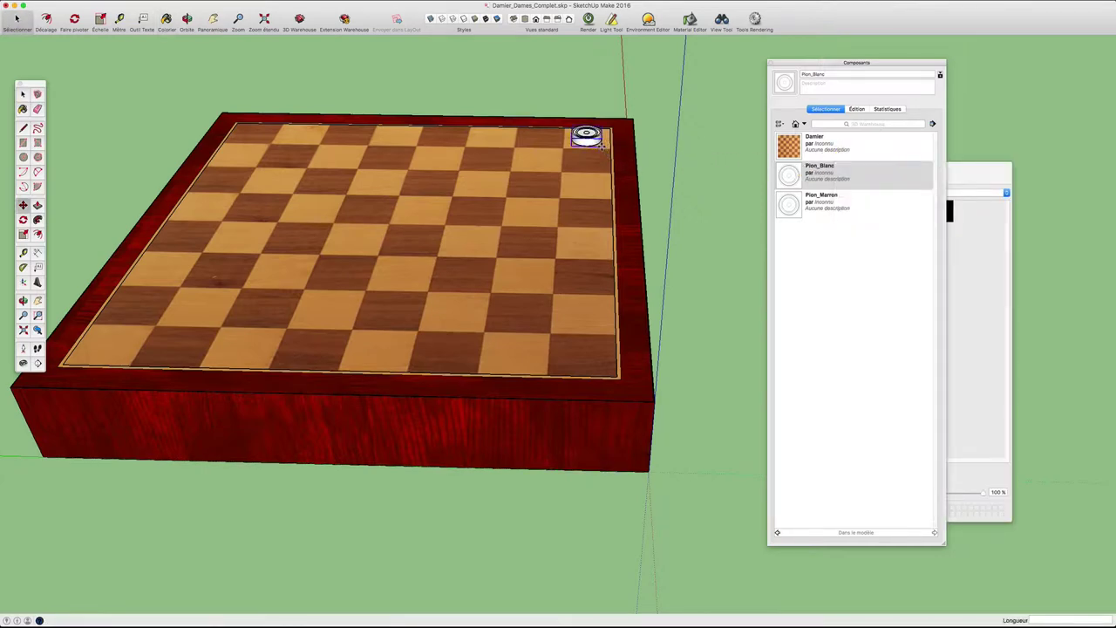
key(space)
Step: Create a 10,00 cm wood-floorboard texture material named Pion_Blanc
click(966, 162)
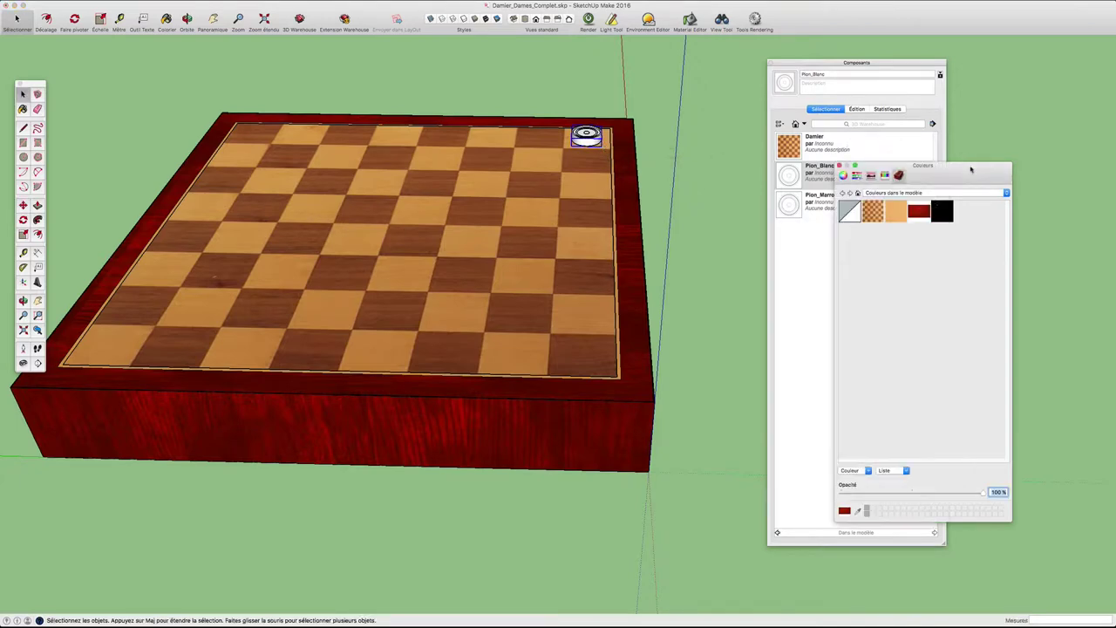
click(868, 471)
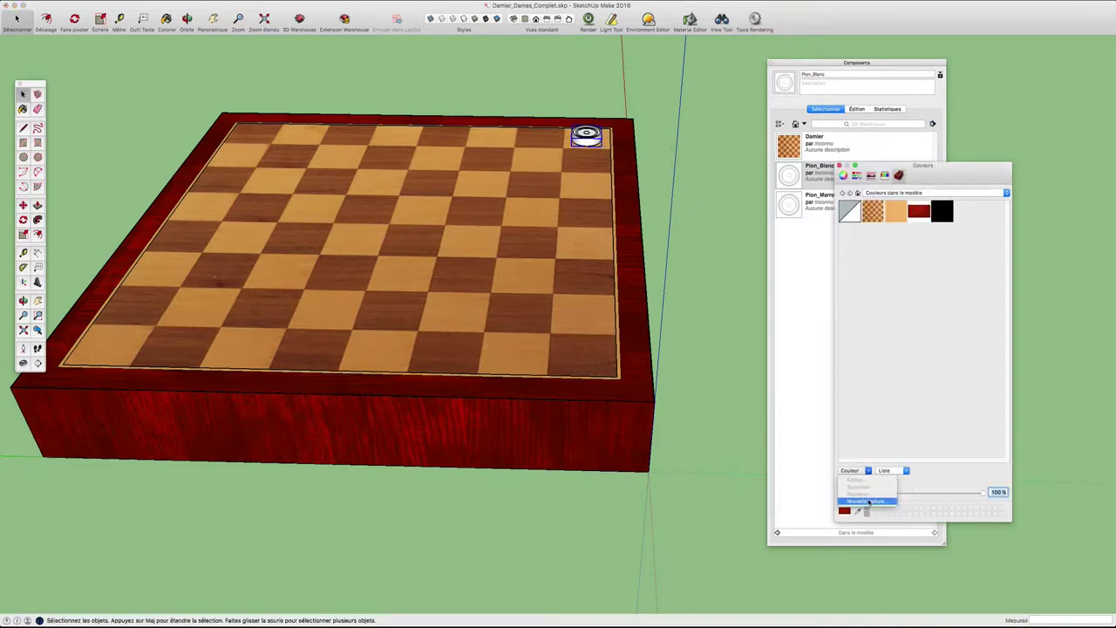
click(866, 500)
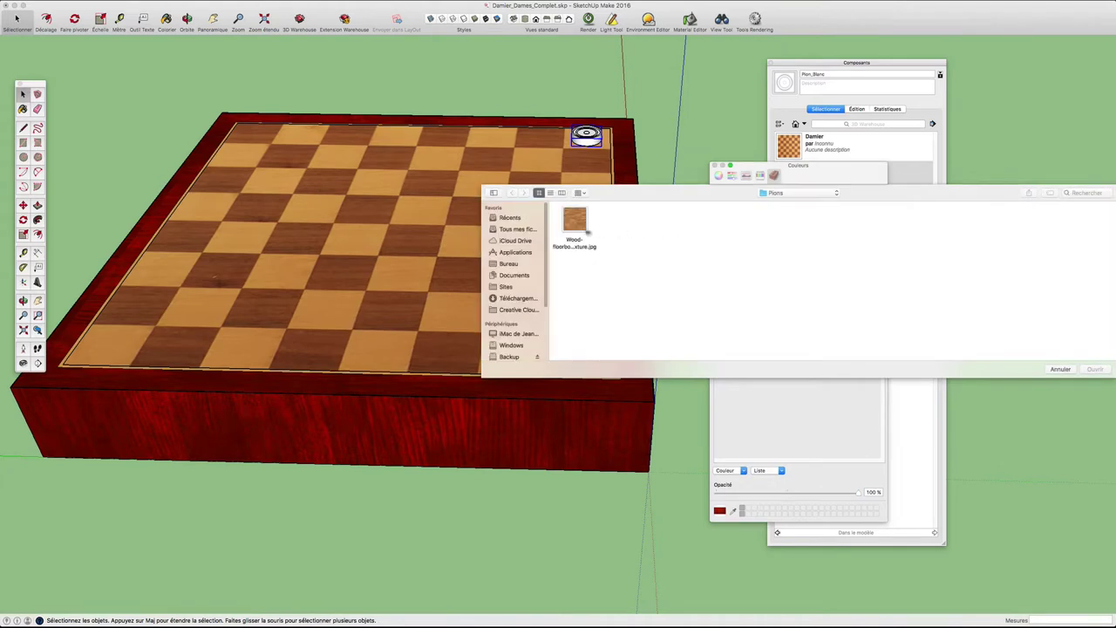
click(588, 232)
click(1095, 368)
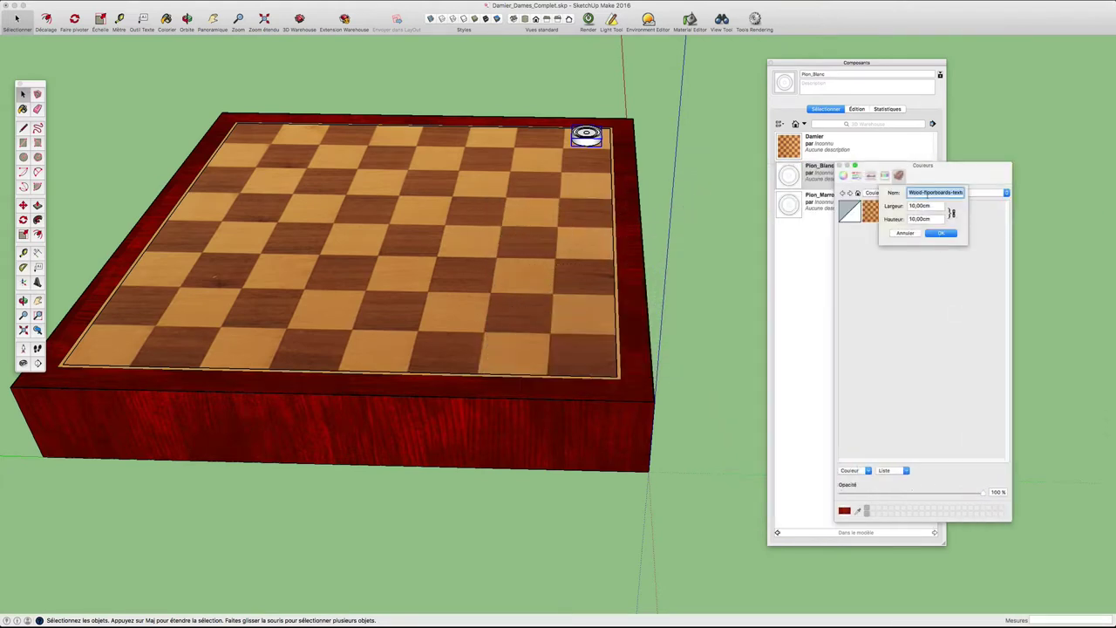
text(Pion_Blanc)
click(941, 233)
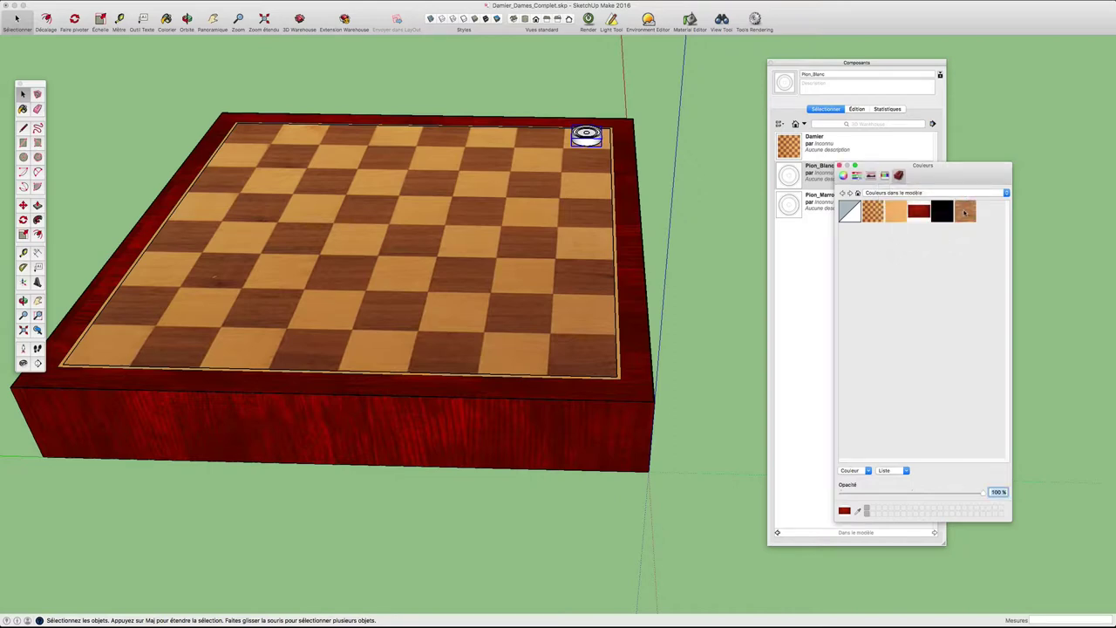
Step: Paint the corner checker piece with the Pion_Blanc wood texture
click(965, 212)
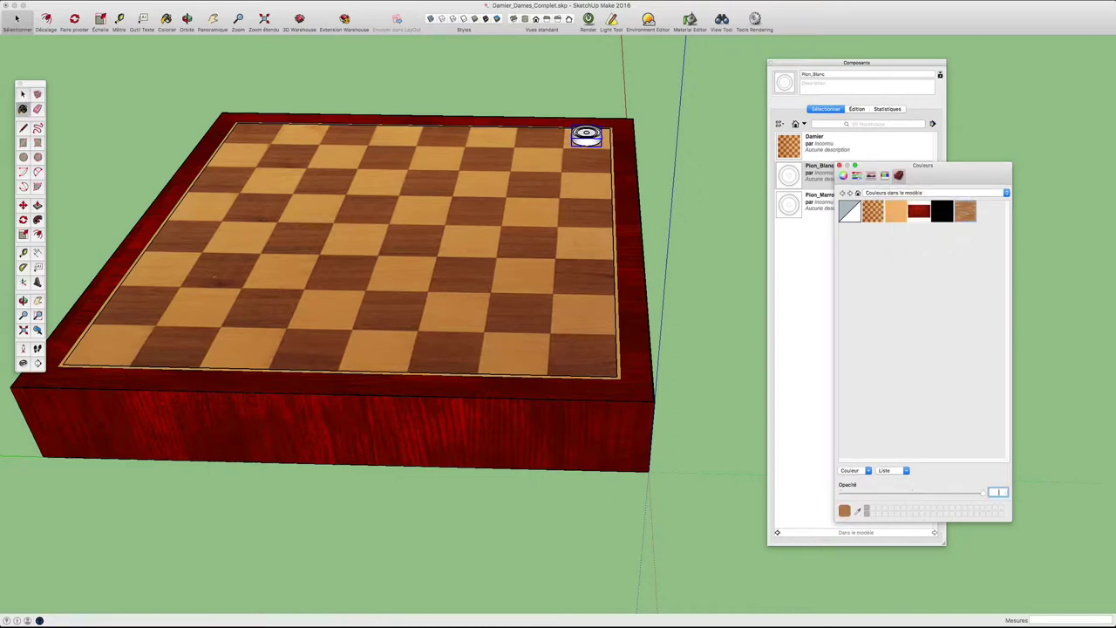
click(587, 136)
key(space)
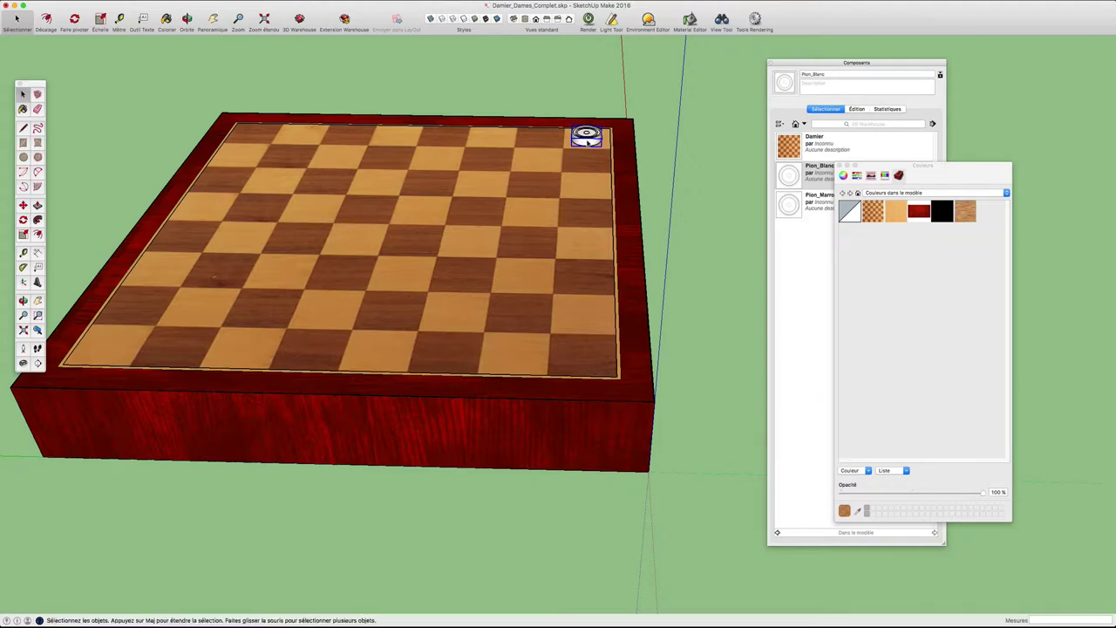
Step: Inside the corner pawn, paint its faces with the Pion_Blanc wood texture
double_click(587, 136)
key(b)
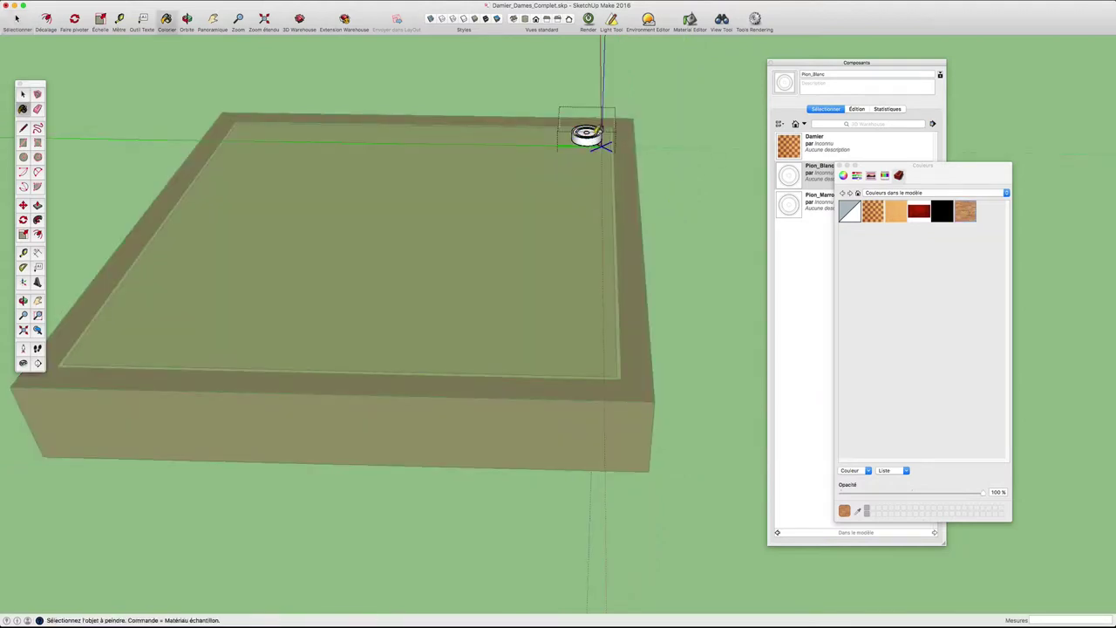
scroll(587, 136, up, 3)
scroll(587, 140, up, 3)
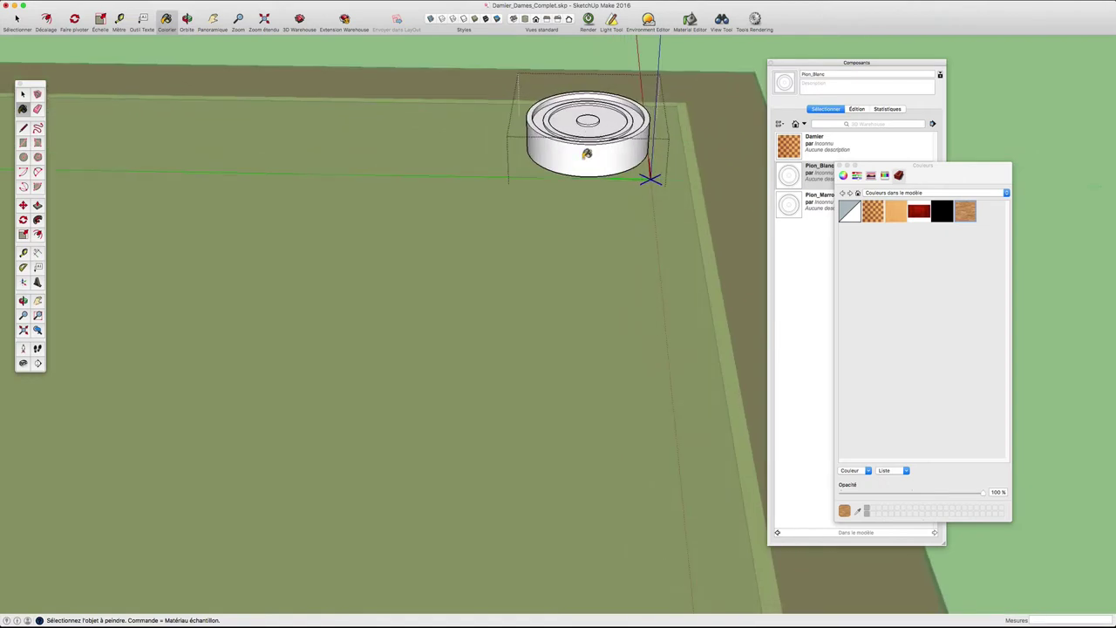
click(586, 154)
scroll(598, 145, down, 2)
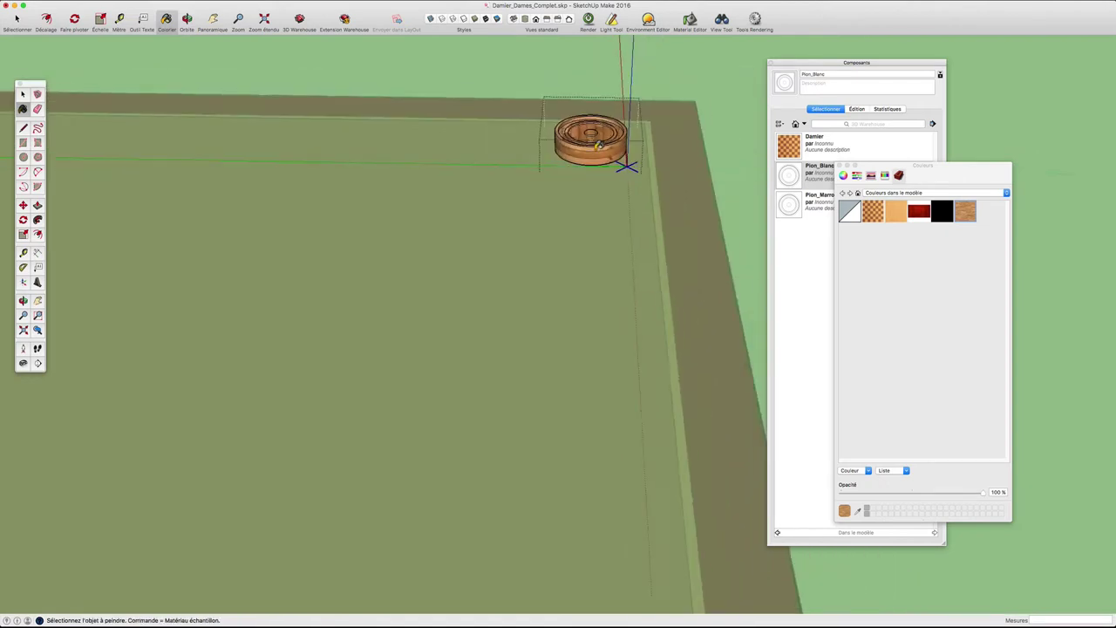
key(space)
click(682, 130)
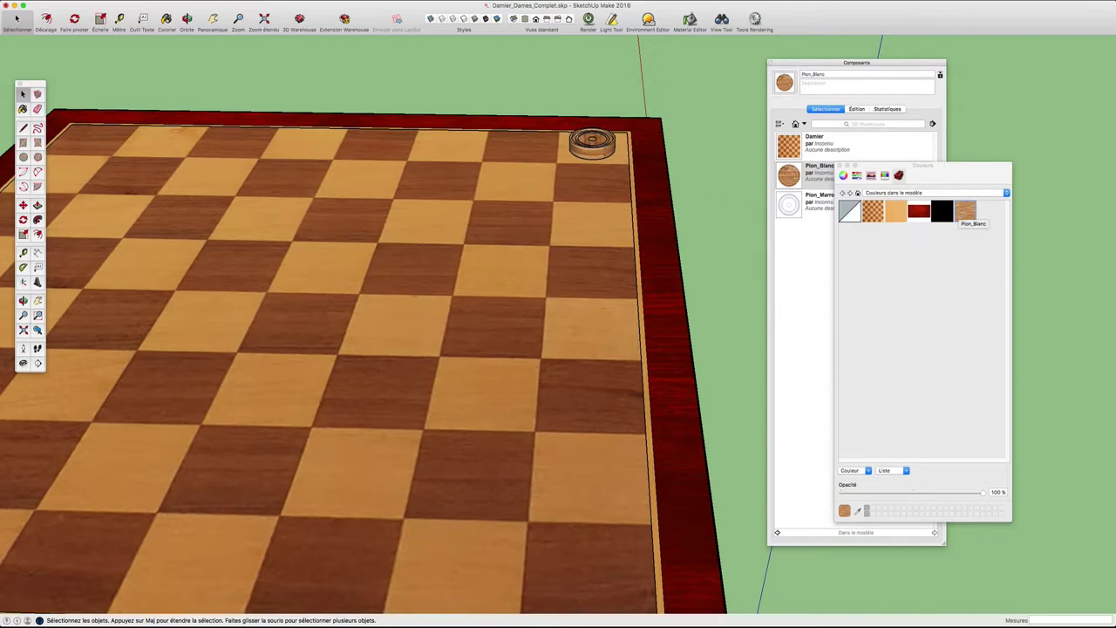
Step: Zoom and orbit the view around the textured board
scroll(600, 148, up, 3)
scroll(632, 167, up, 3)
scroll(615, 172, down, 3)
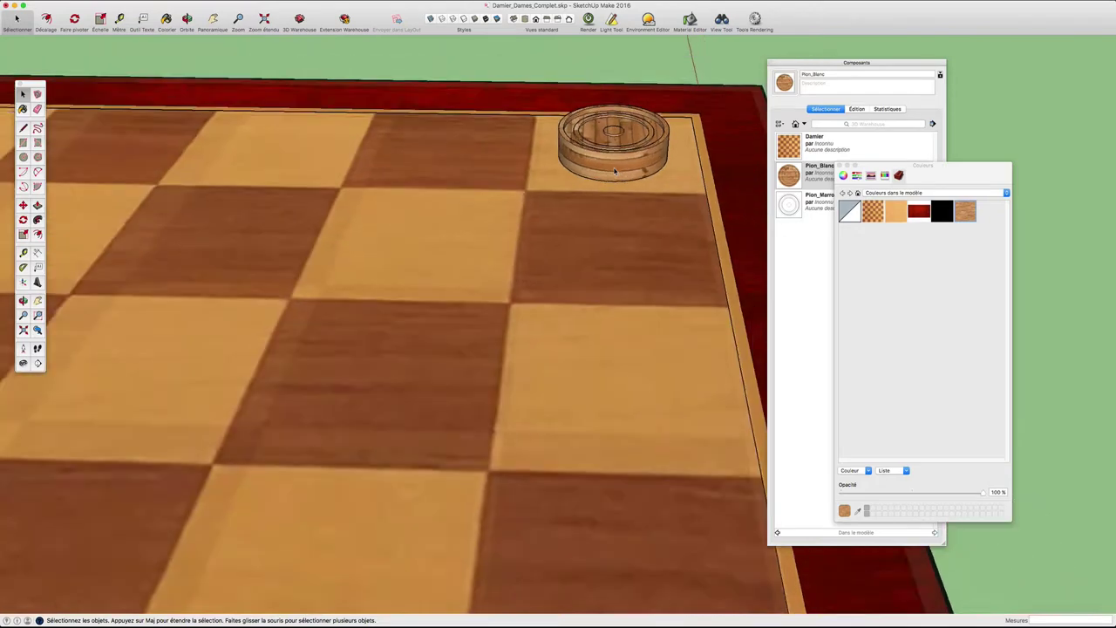
scroll(615, 172, down, 2)
mouse_move(615, 172)
middle_down()
mouse_move(589, 167)
mouse_move(611, 174)
middle_up()
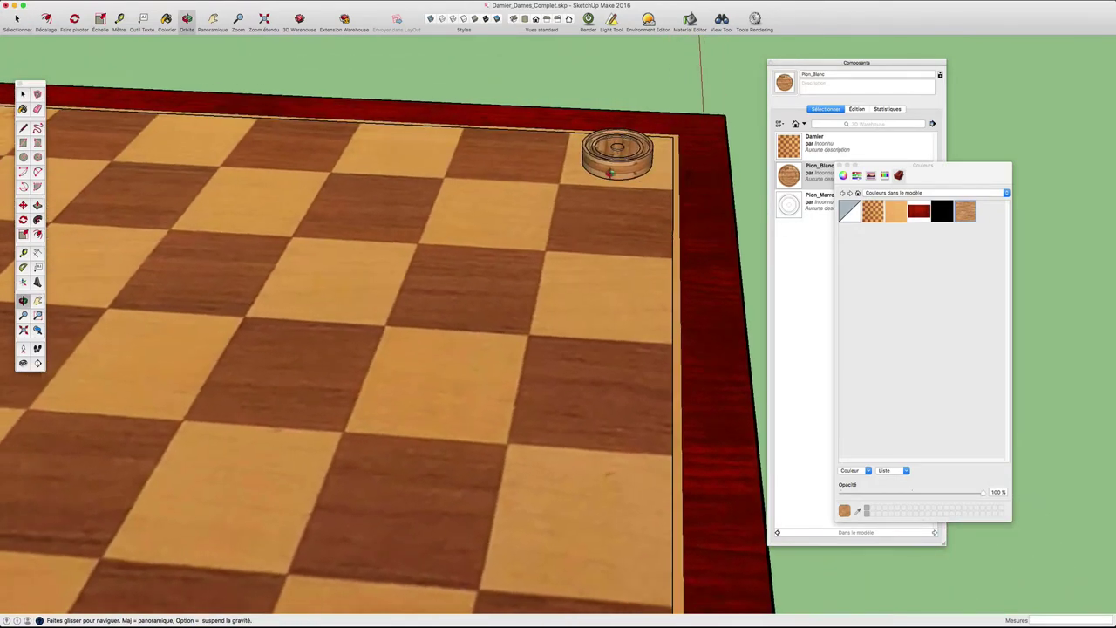
scroll(613, 177, down, 2)
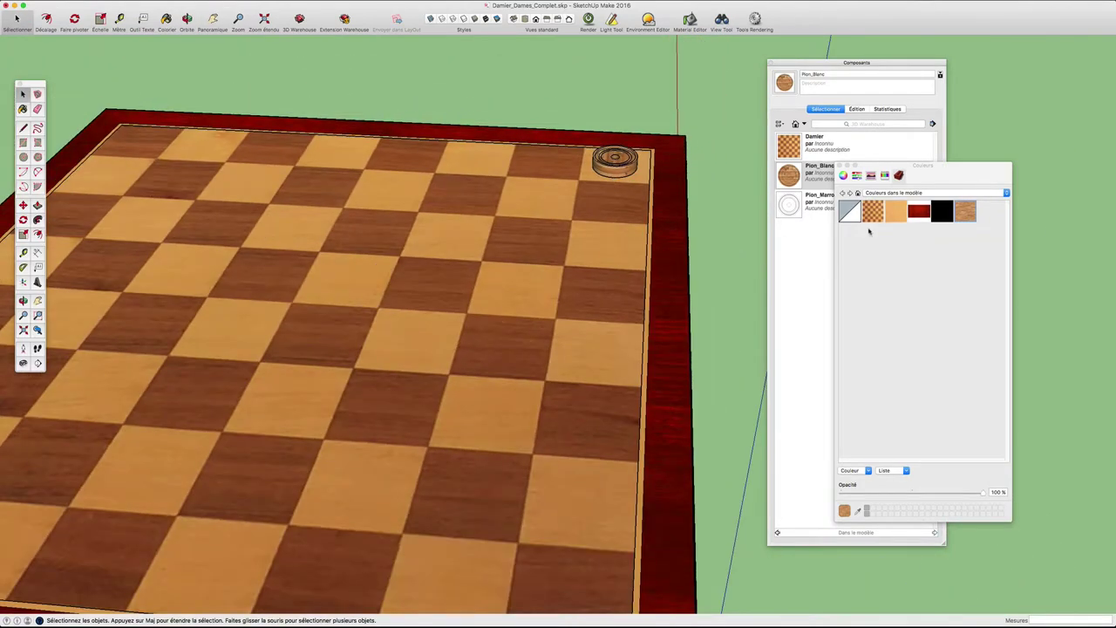
Step: Duplicate the wood material and rename the copy Pion_Marron
right_click(965, 214)
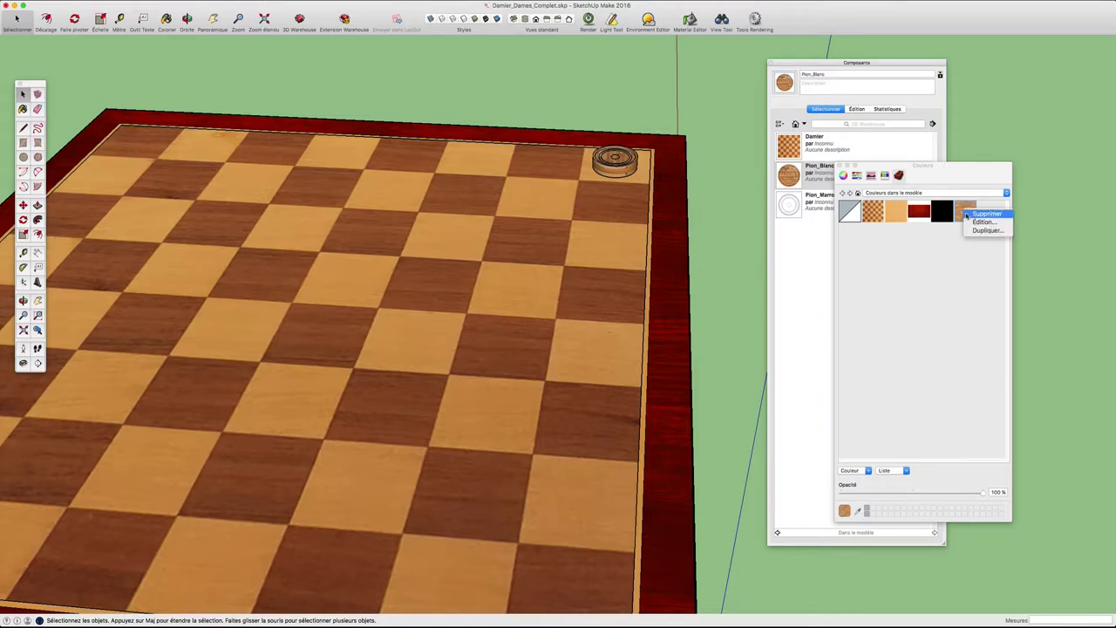
click(979, 231)
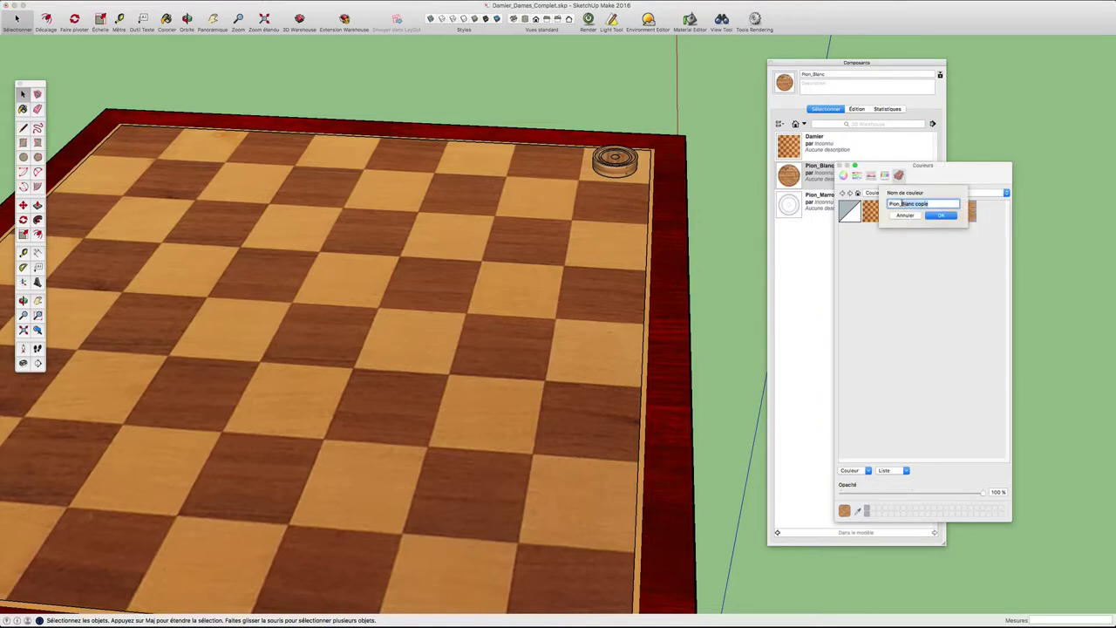
text(Marron)
click(941, 217)
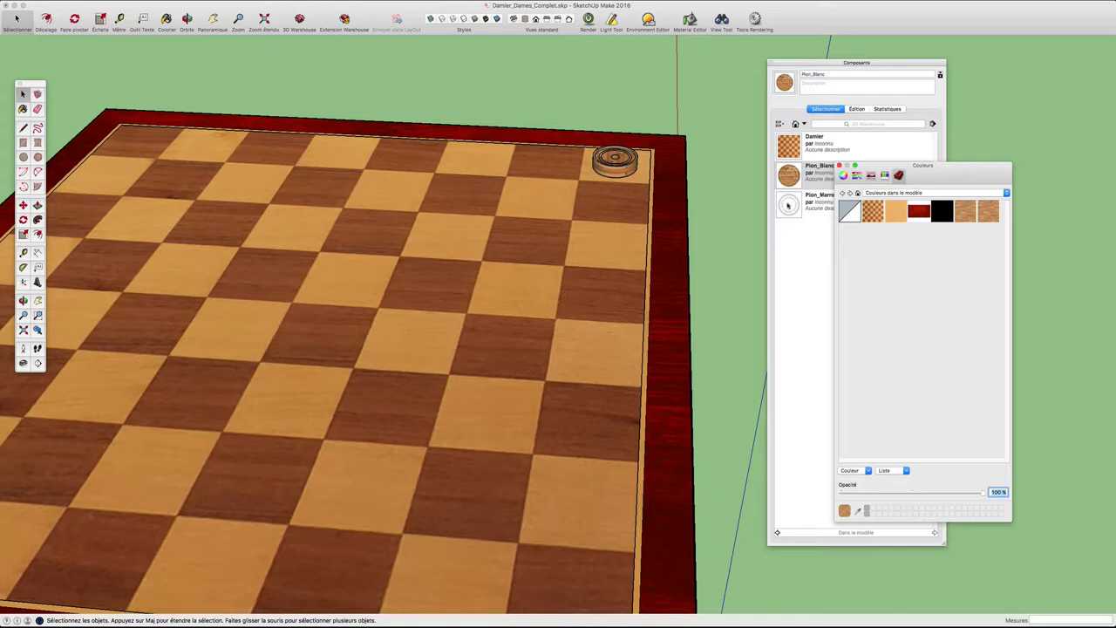
Step: Place a Pion_Marron piece on the top-left corner square and open it for editing
click(788, 206)
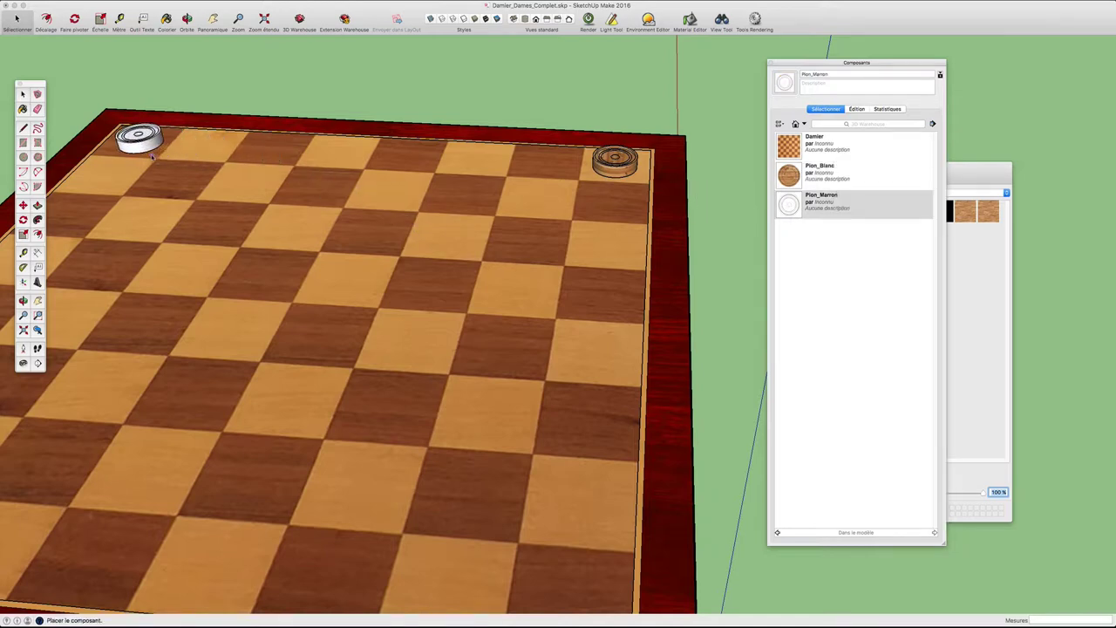
click(152, 155)
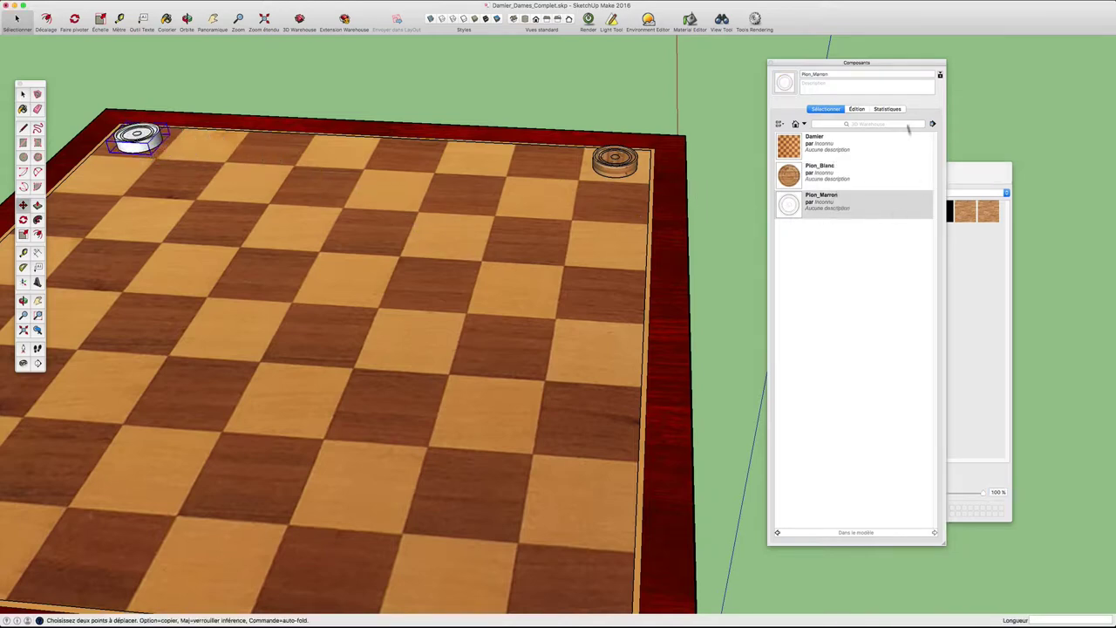
drag(901, 75, 812, 65)
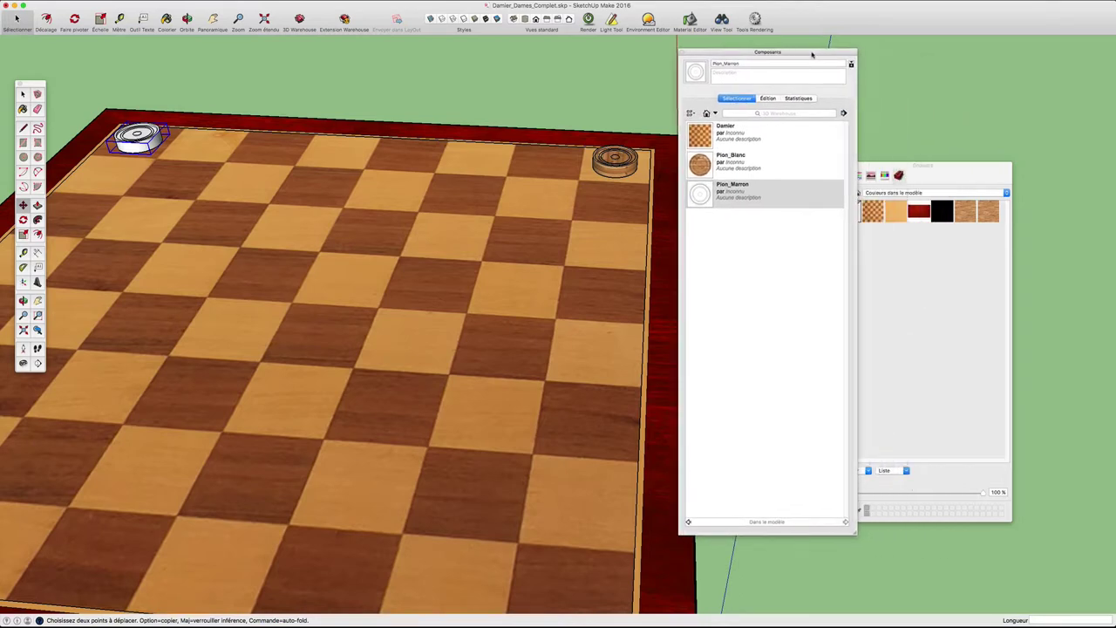
click(986, 209)
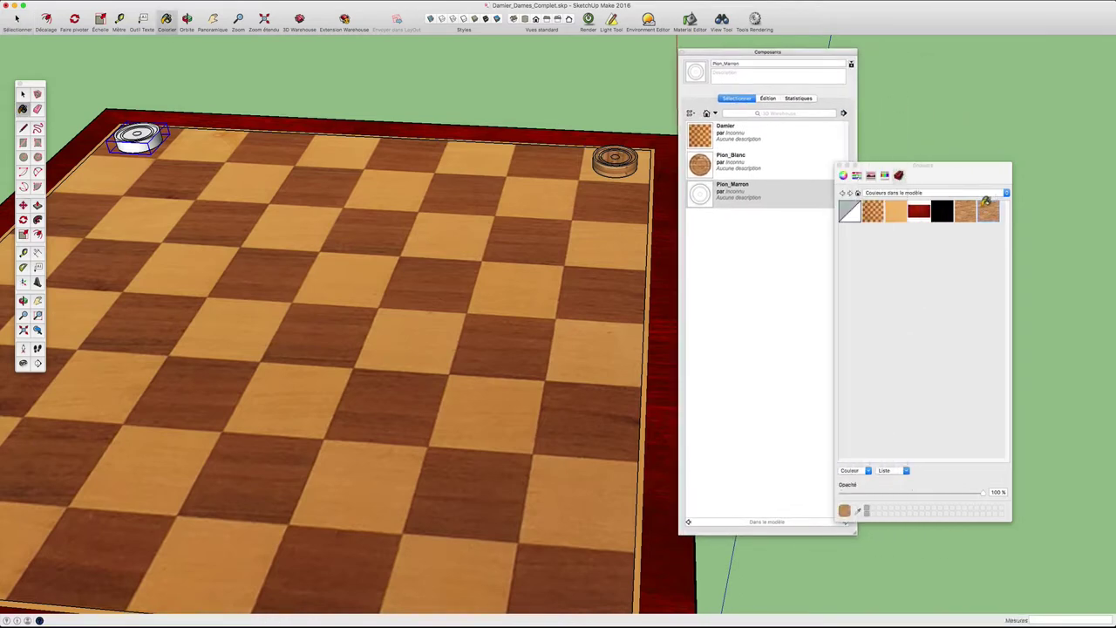
key(space)
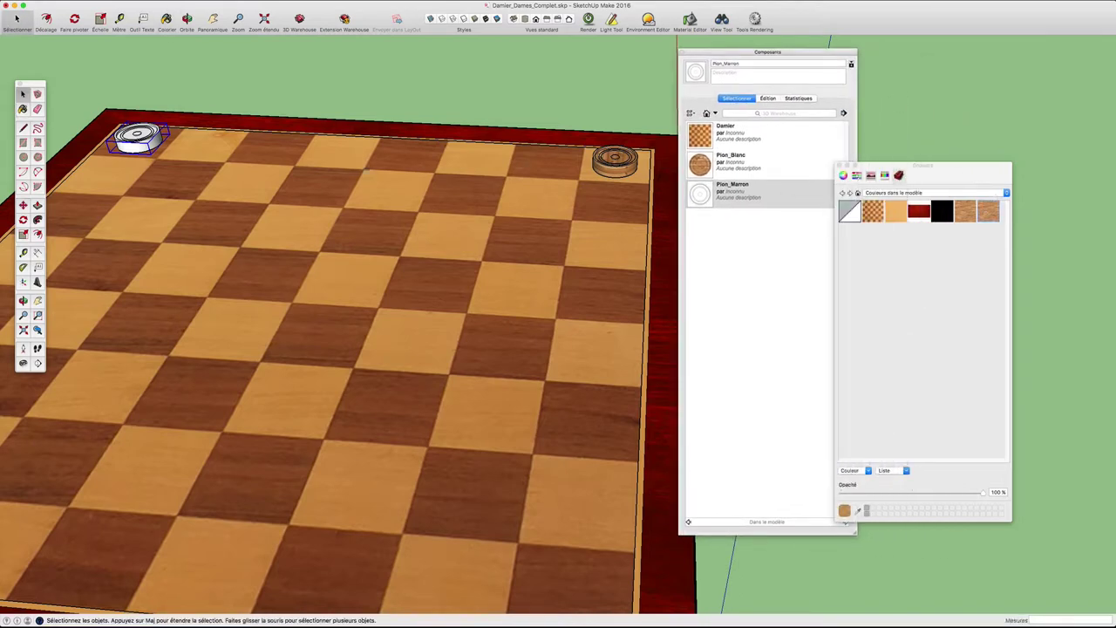
double_click(133, 145)
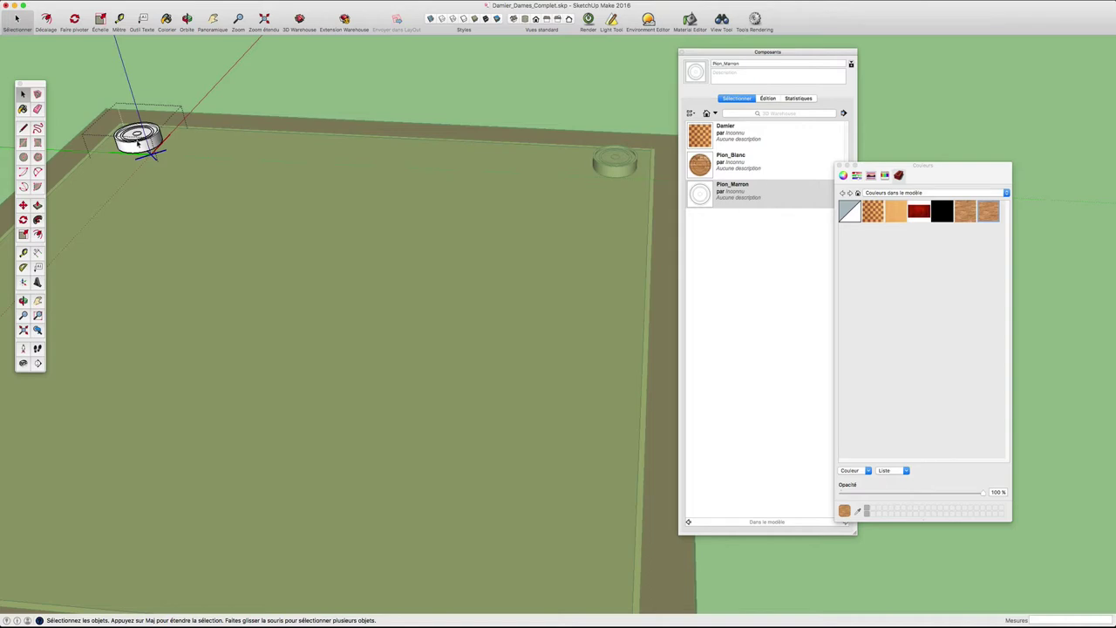
Step: Paint the top-left corner pawn with the Pion_Marron wood
key(b)
click(137, 142)
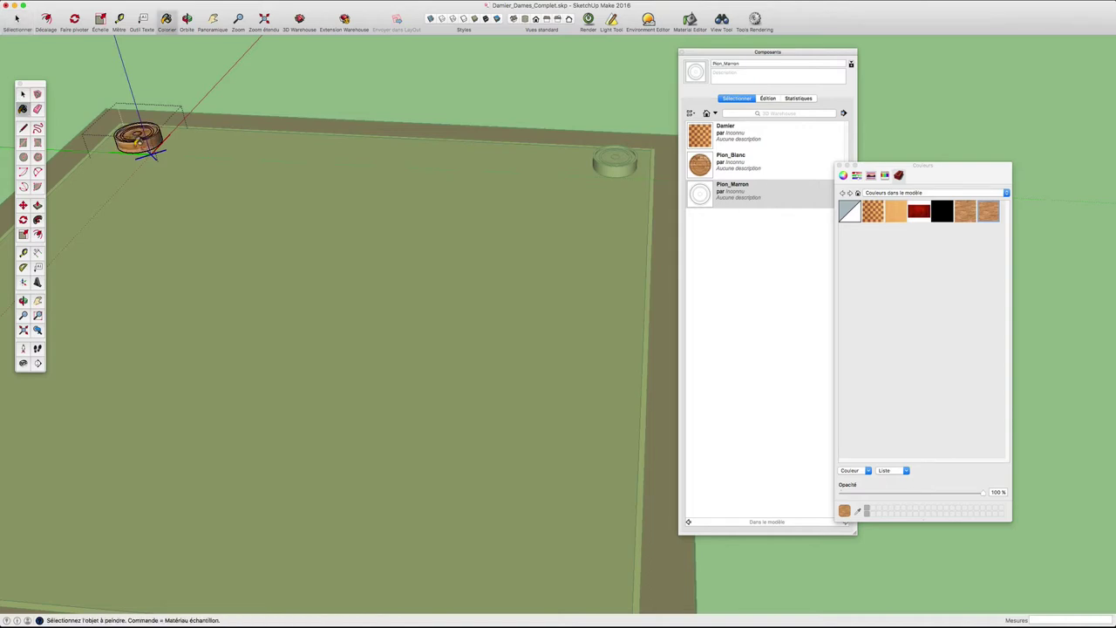
key(space)
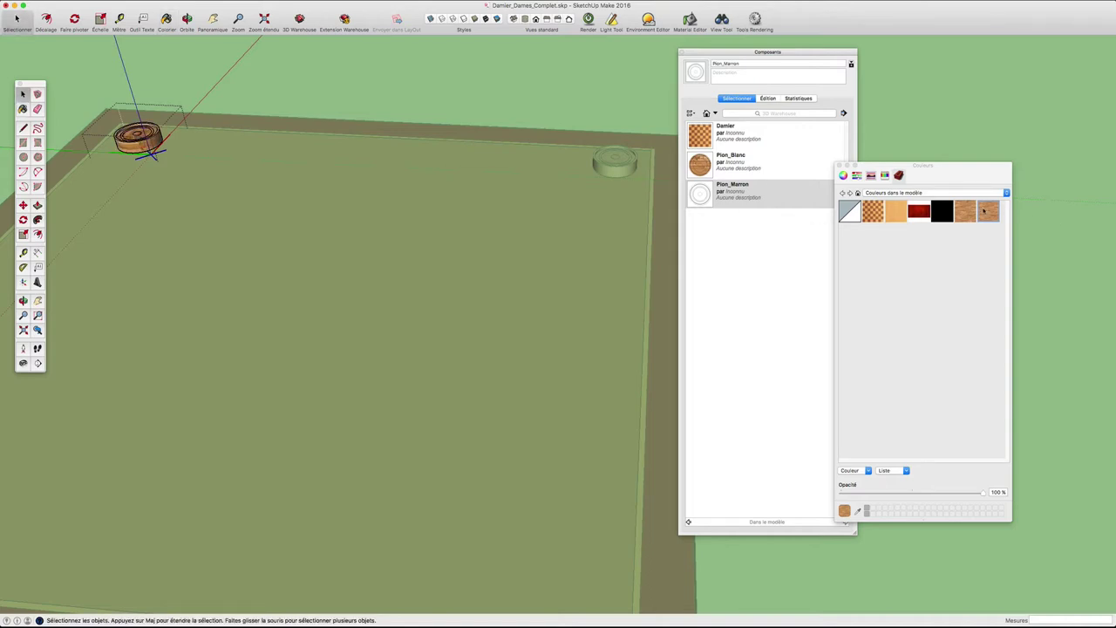
Step: Darken the Pion_Marron wood texture to a deeper brown
right_click(984, 210)
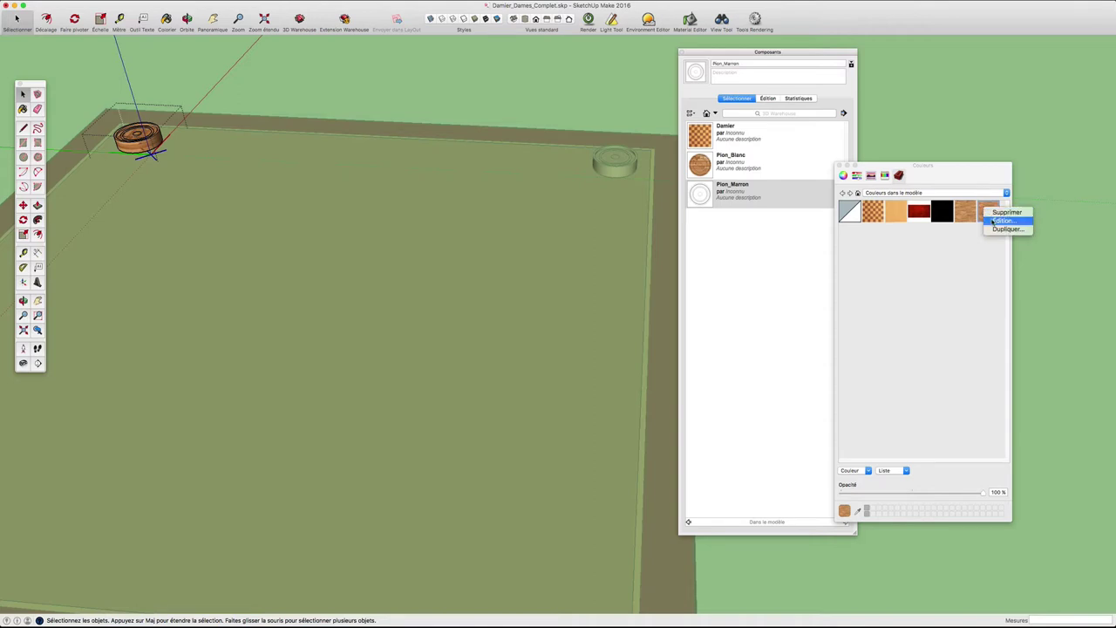
click(1001, 221)
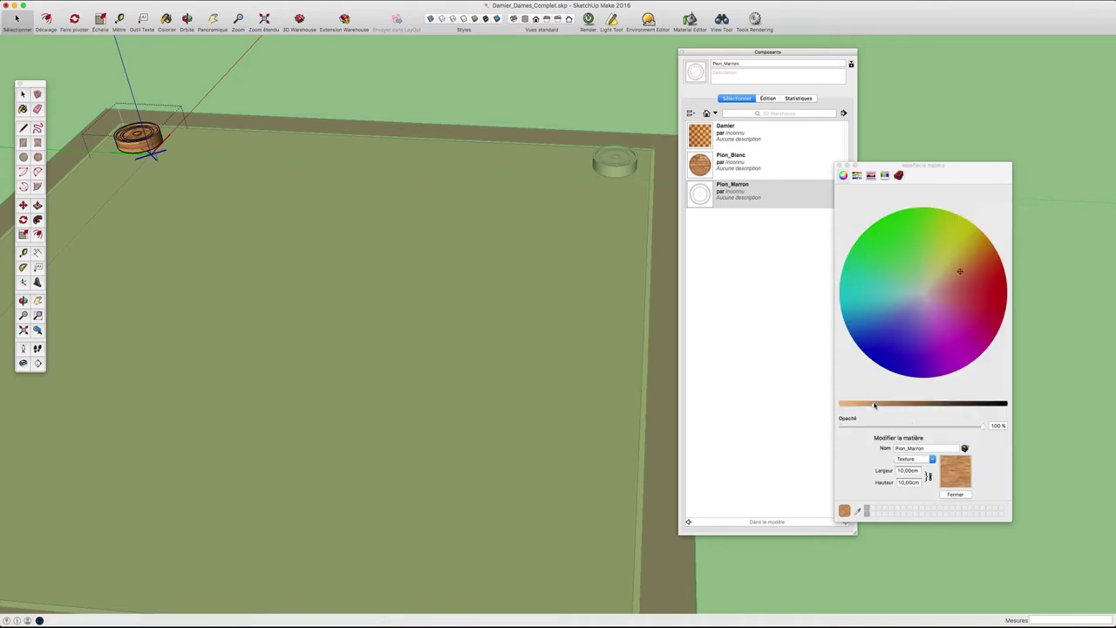
drag(875, 406, 928, 407)
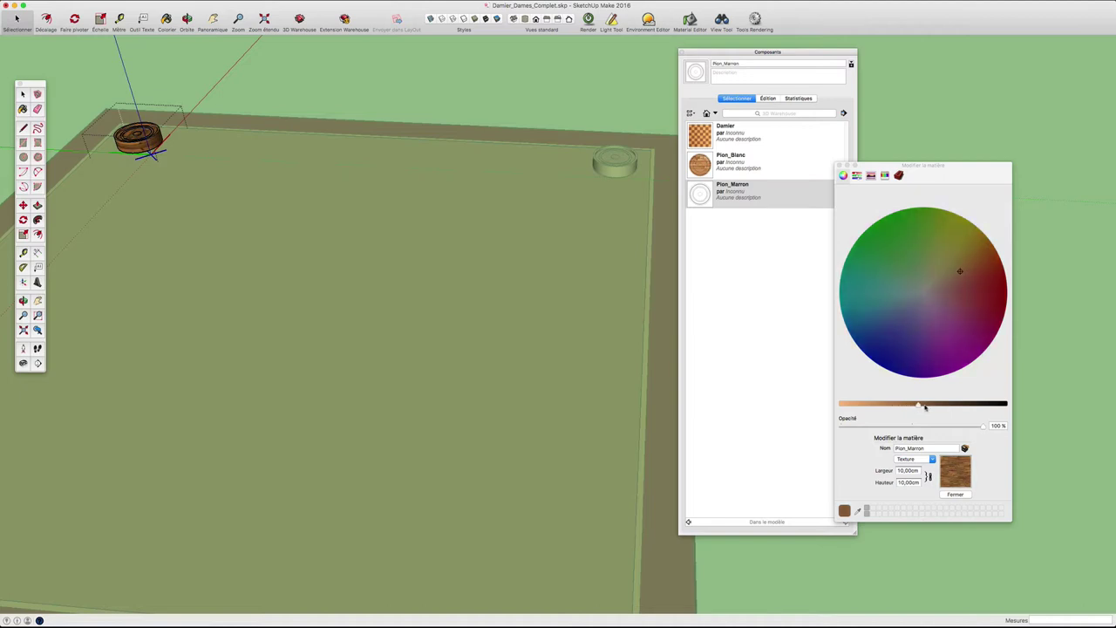
click(956, 494)
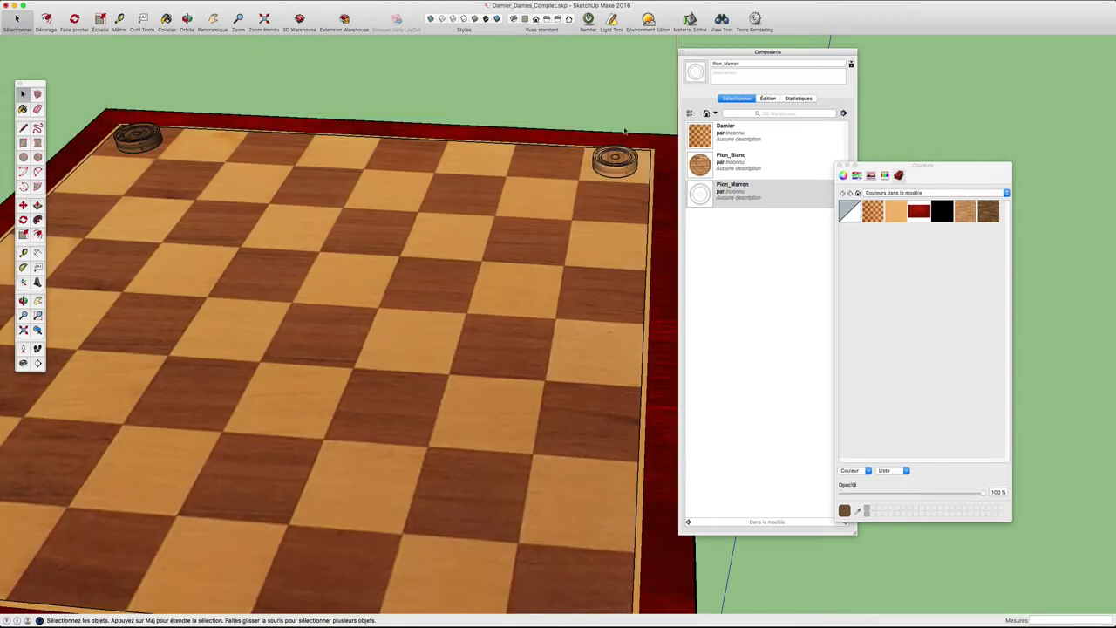
Step: Reposition the top-right pawn precisely onto its corner square
middle_drag(602, 201, 584, 139)
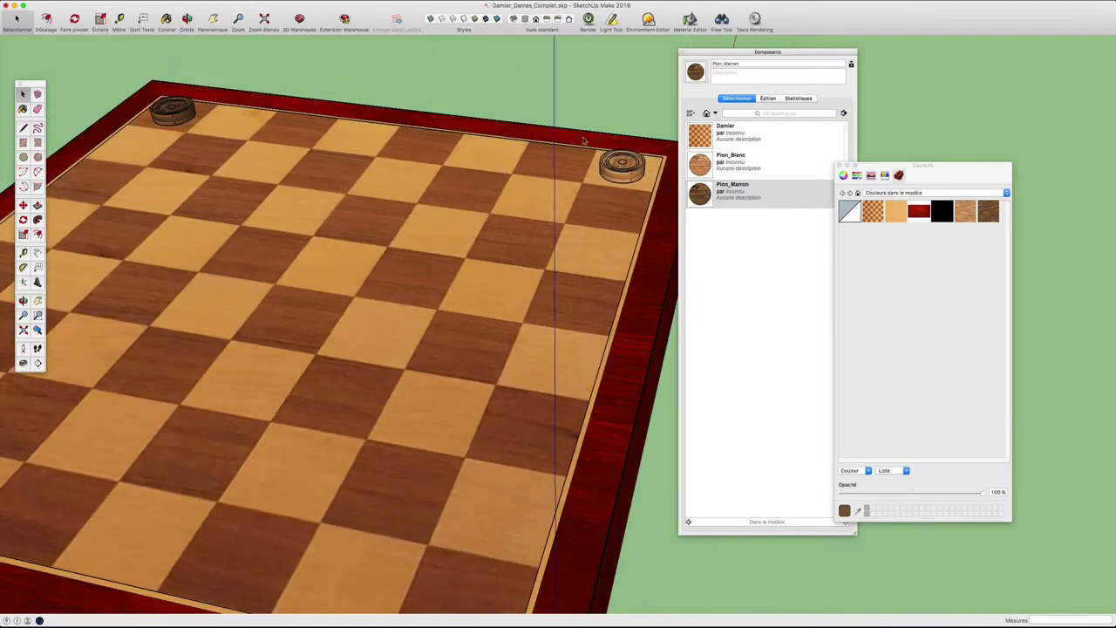
scroll(583, 139, down, 3)
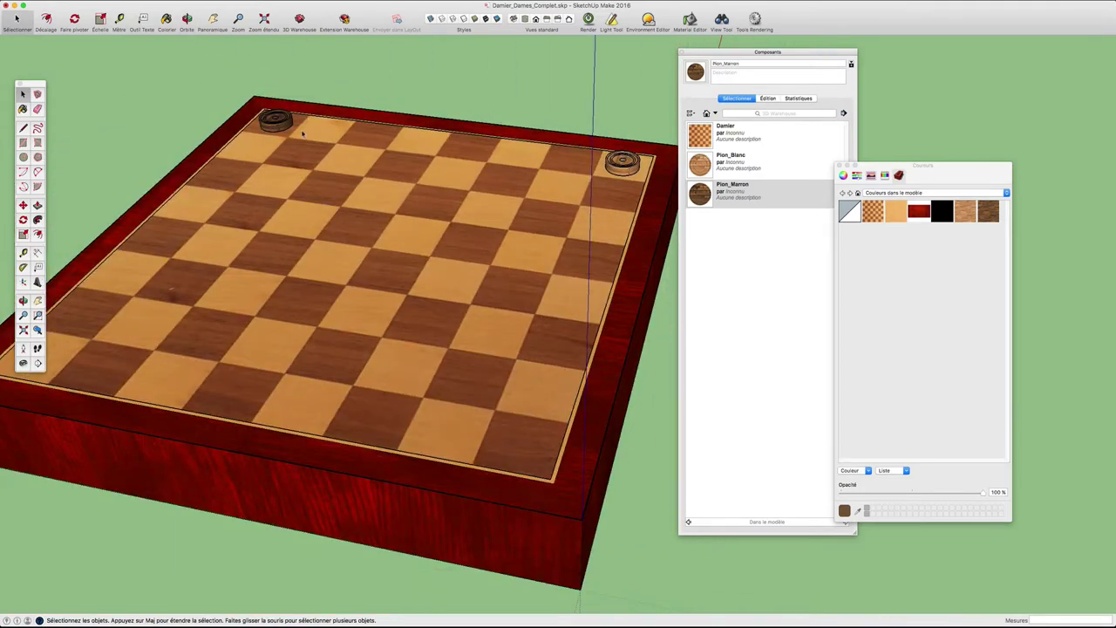
key(m)
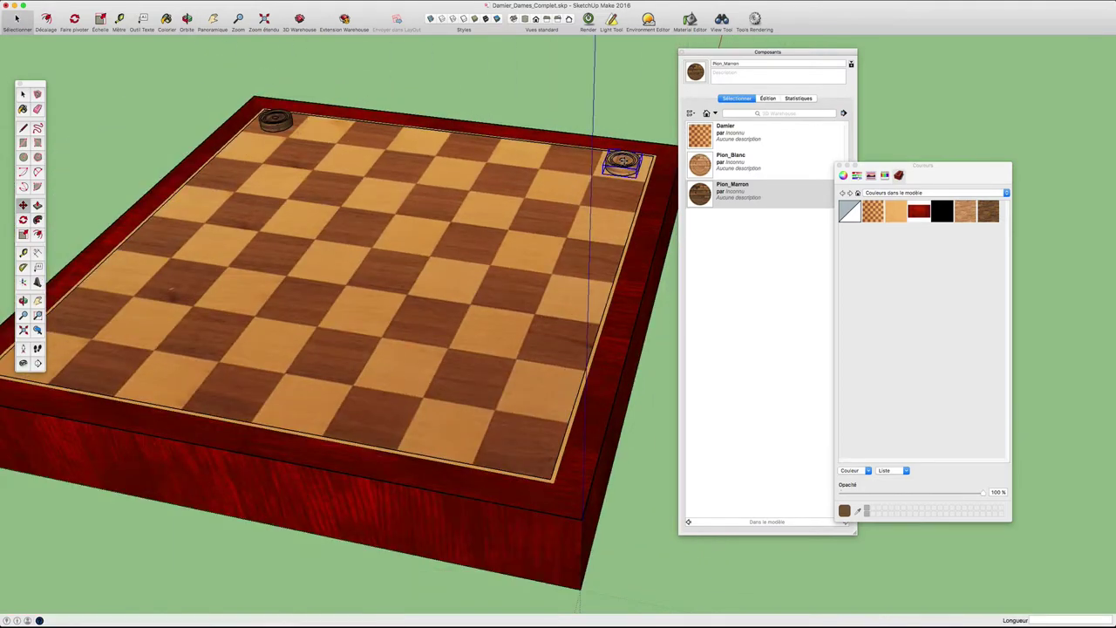
click(621, 166)
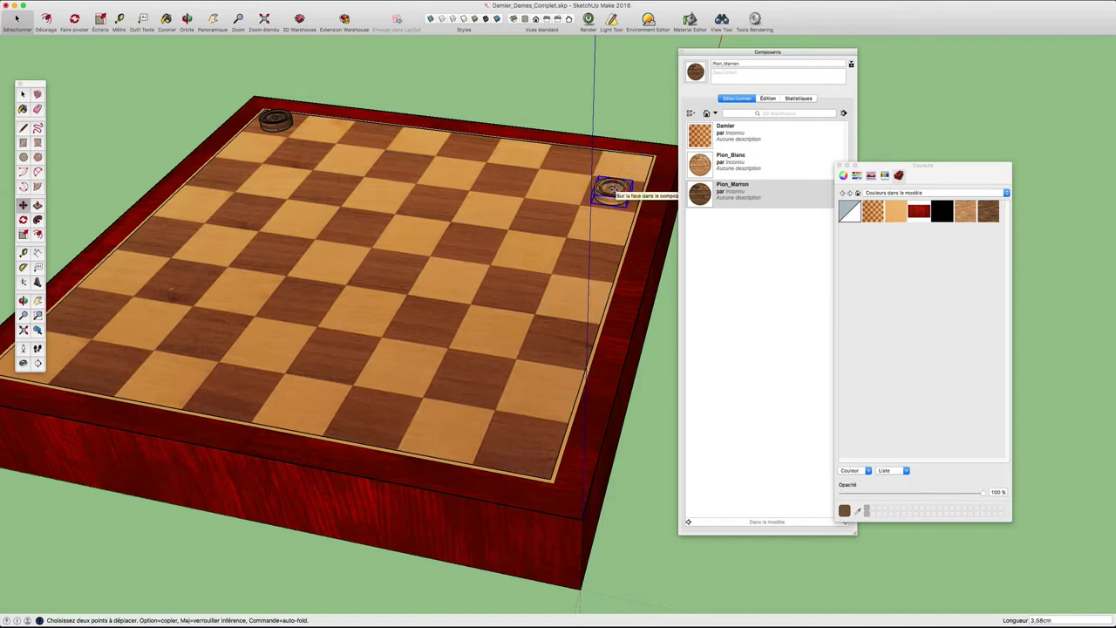
click(613, 190)
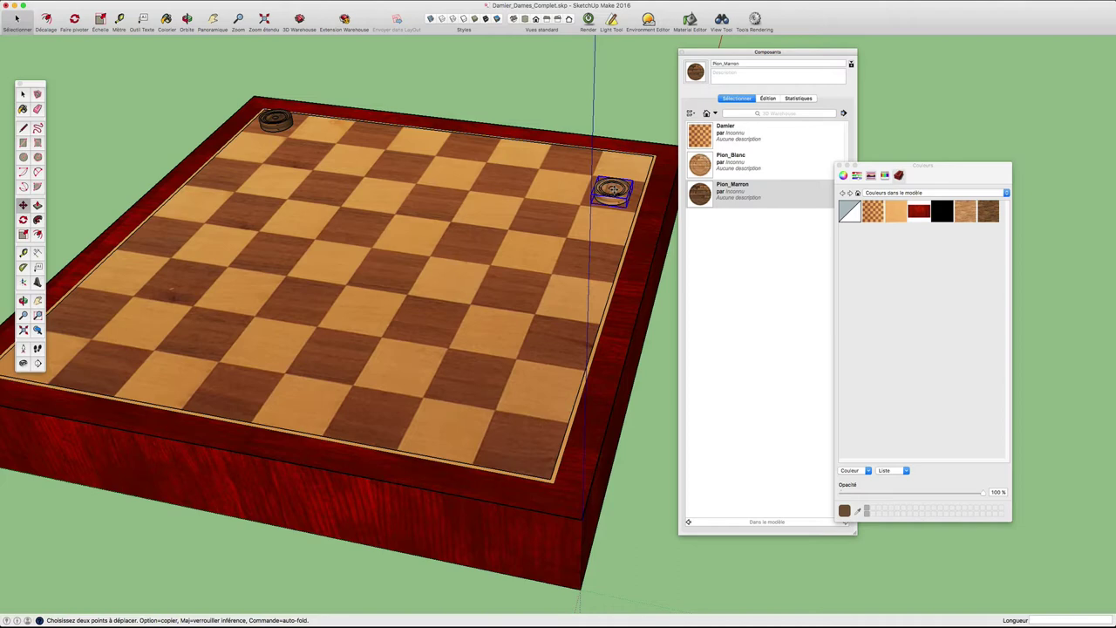
click(613, 190)
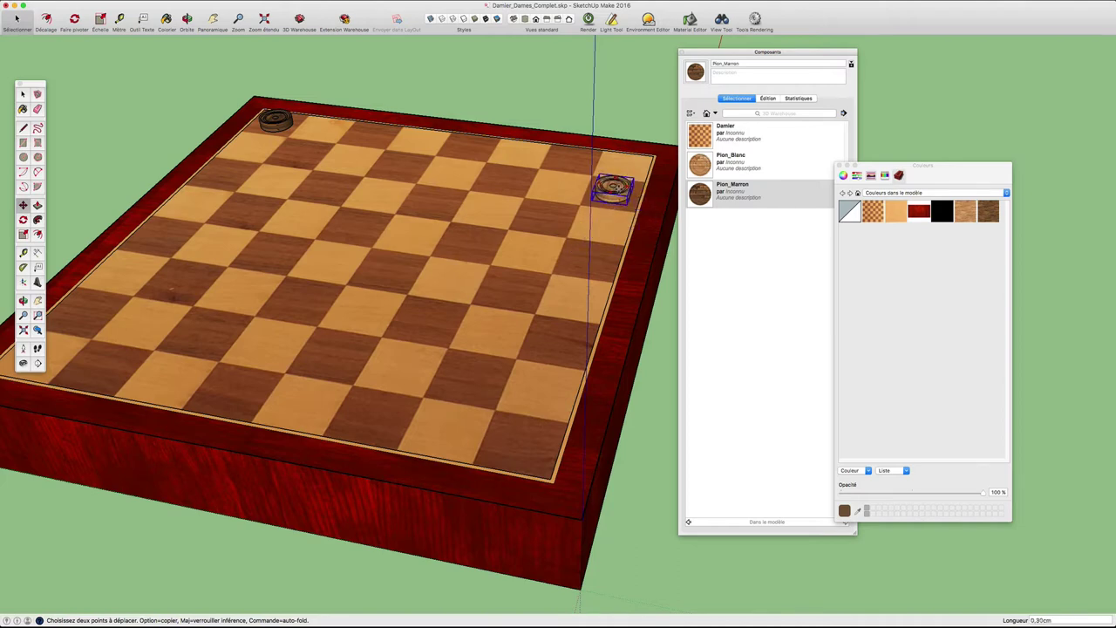
click(613, 190)
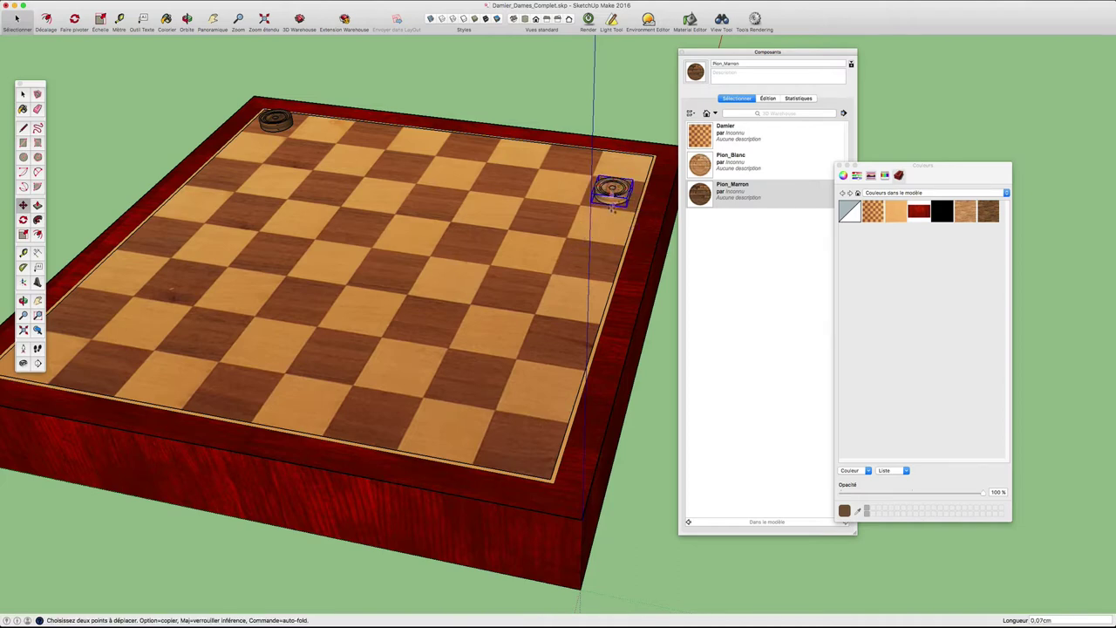
key(space)
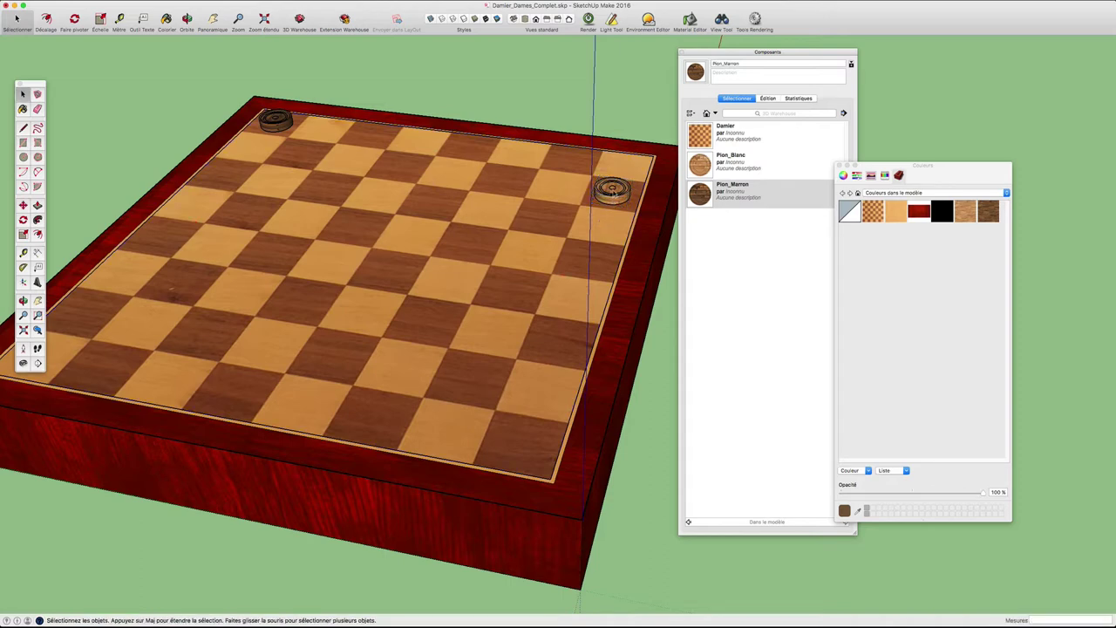
Step: Copy the pawn to the next diagonal square and repeat it X3 down the right side
key(m)
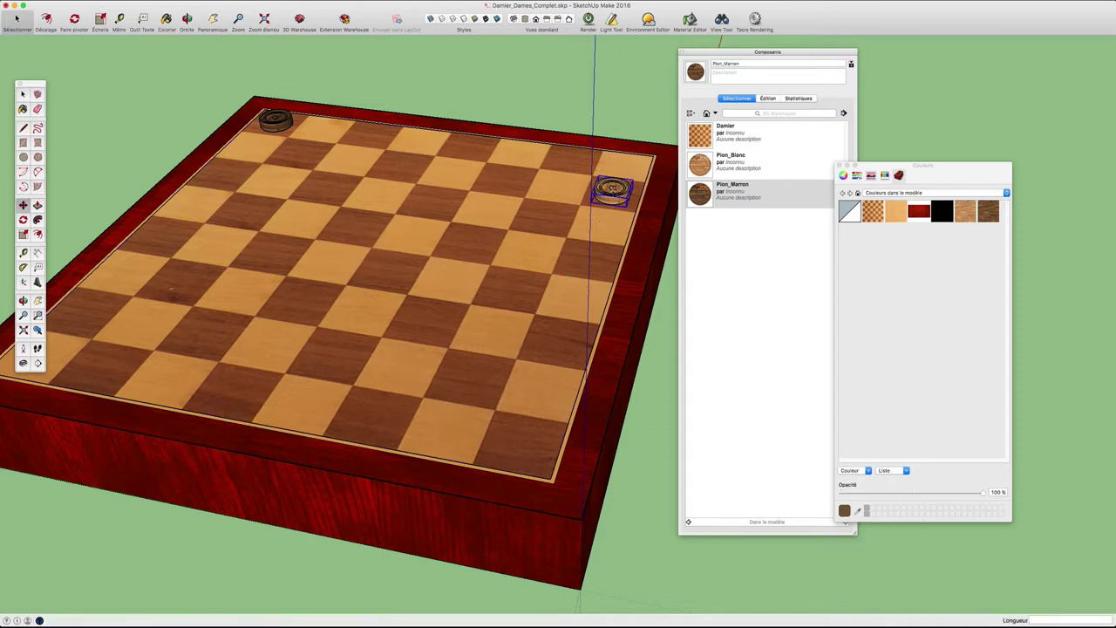
key(alt)
click(613, 190)
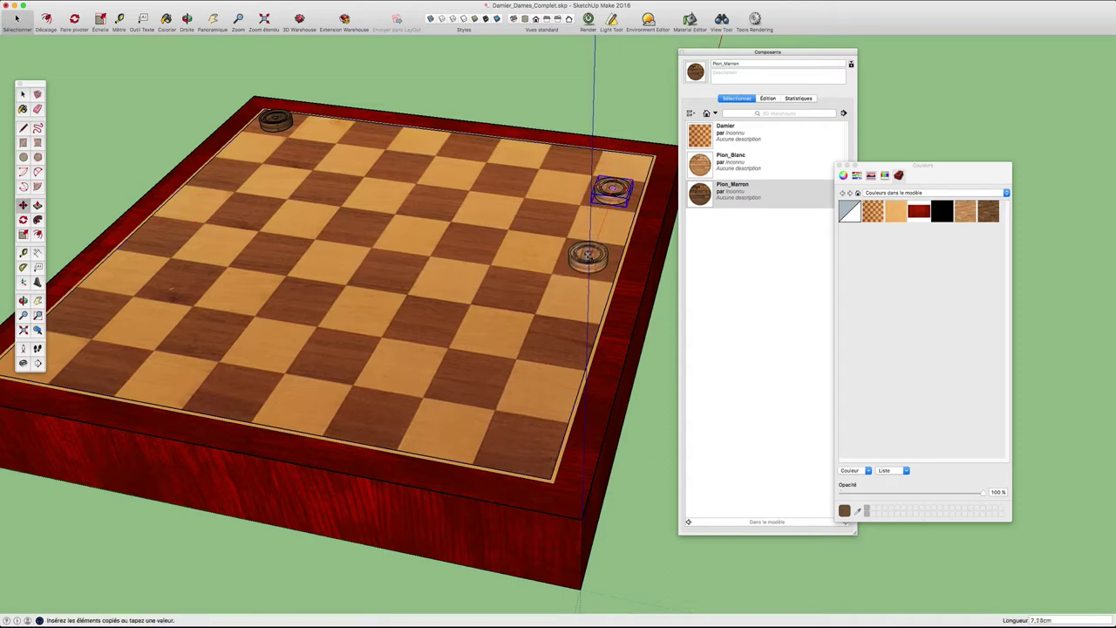
click(587, 254)
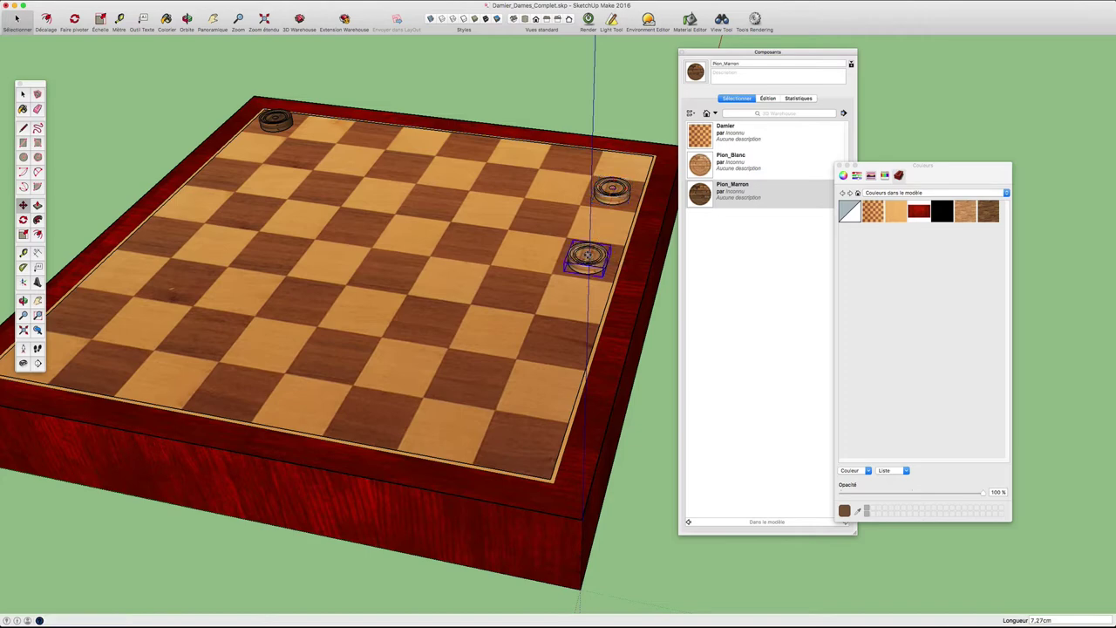
text(X)
text(3)
key(Return)
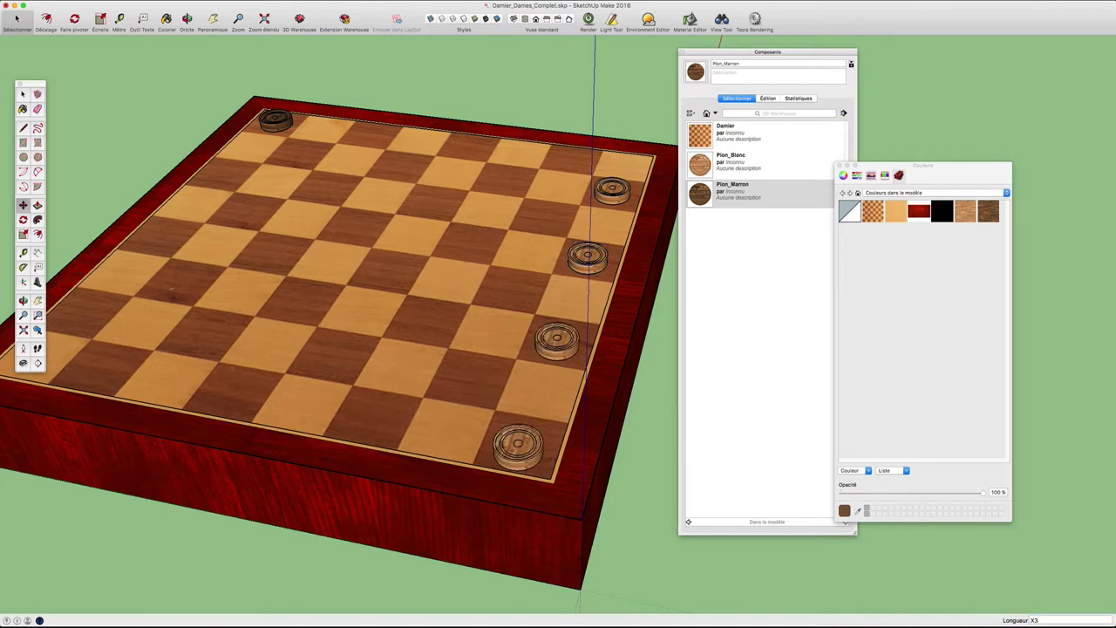
key(space)
middle_drag(627, 218, 610, 212)
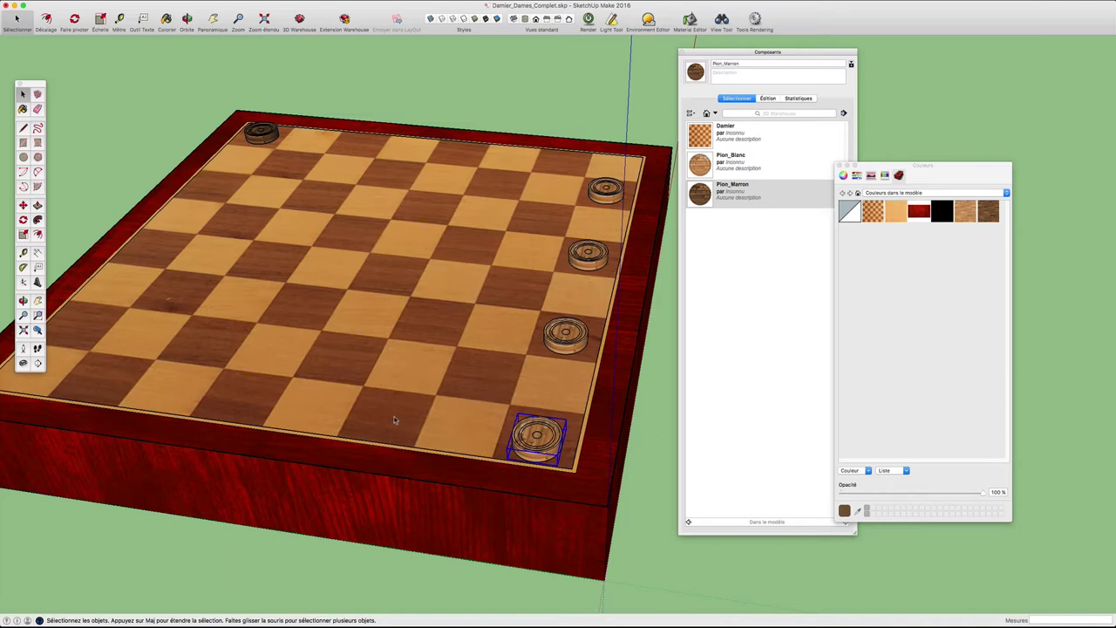
mouse_move(534, 307)
middle_down()
mouse_move(538, 279)
mouse_move(436, 251)
middle_up()
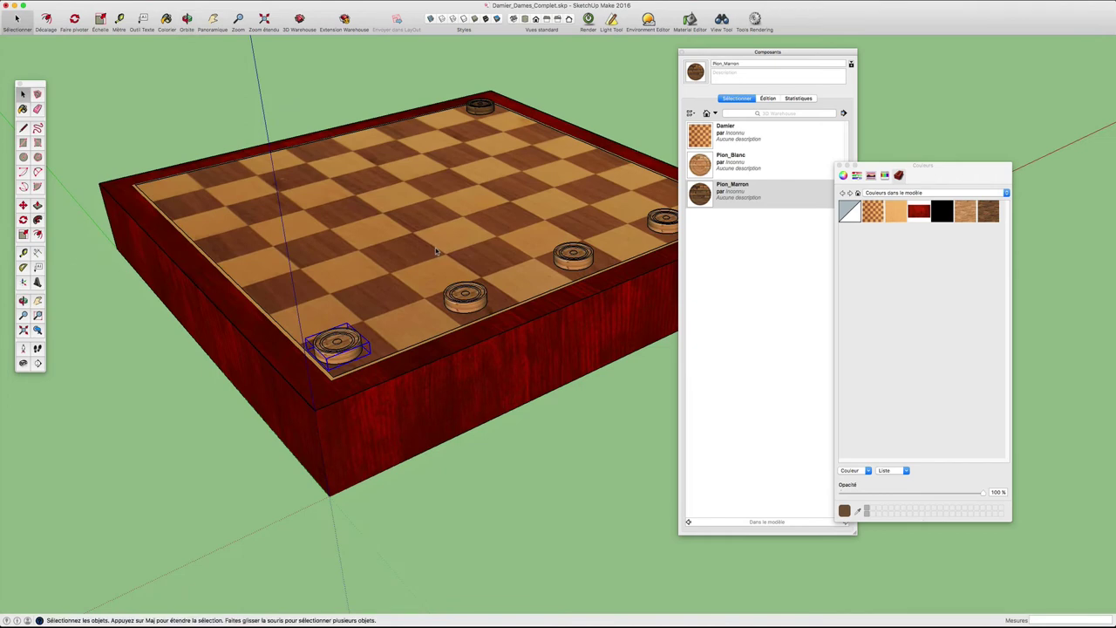
mouse_move(381, 491)
middle_down()
mouse_move(393, 320)
mouse_move(424, 213)
mouse_move(428, 260)
middle_up()
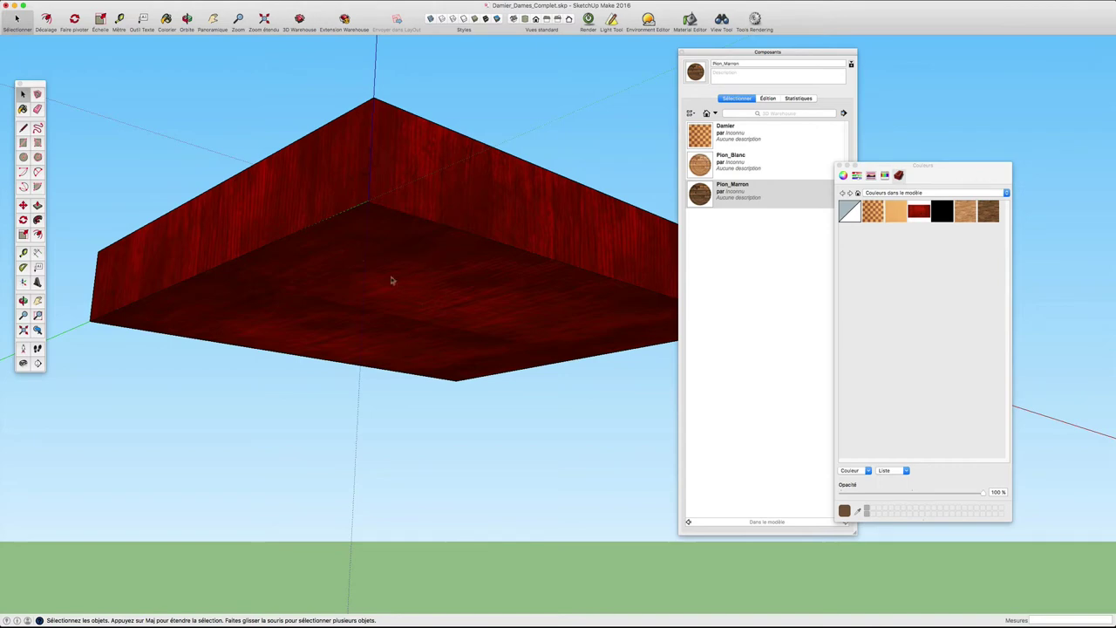
middle_drag(453, 183, 440, 424)
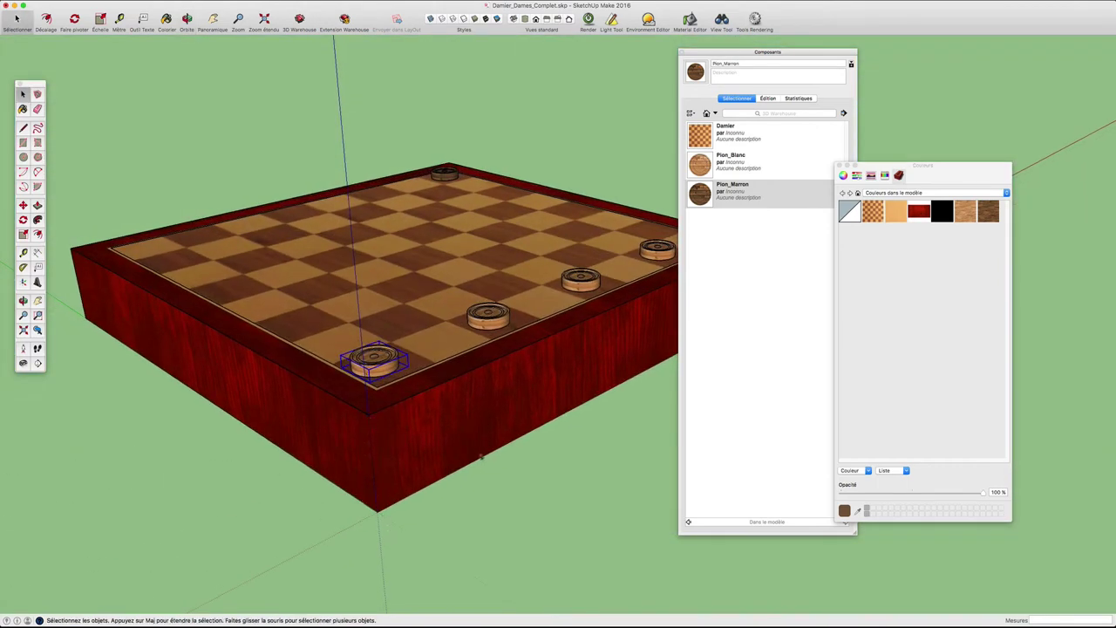
mouse_move(372, 436)
middle_down()
mouse_move(378, 428)
mouse_move(287, 392)
mouse_move(491, 480)
mouse_move(414, 493)
middle_up()
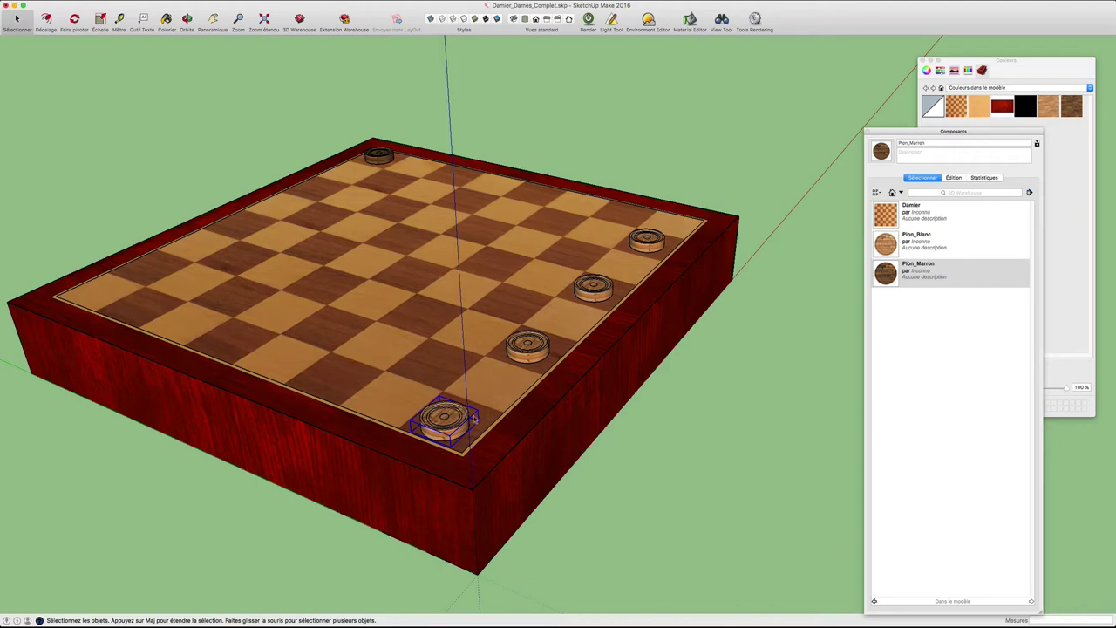
middle_drag(641, 330, 423, 321)
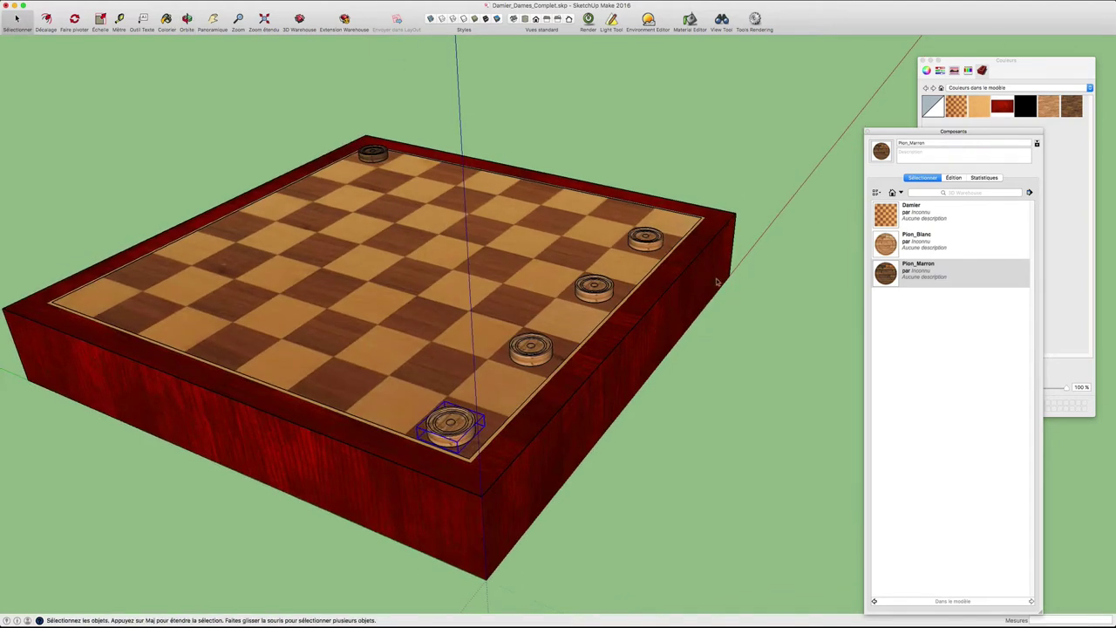
middle_drag(718, 282, 707, 287)
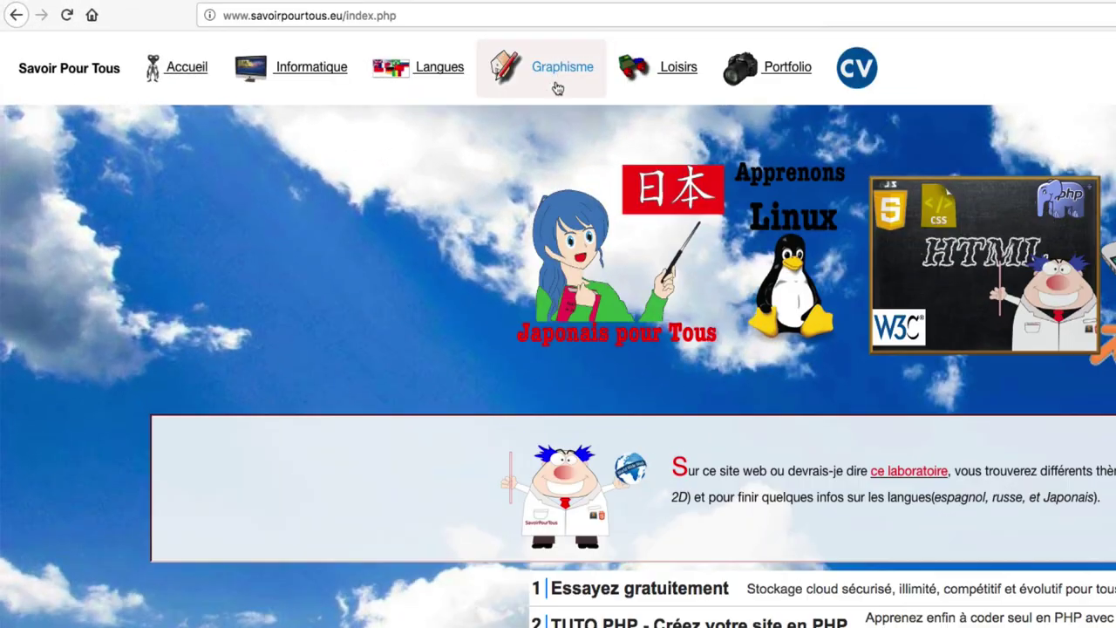
Step: Go to Graphisme > Sketchup version 2016 exercises and expand Lesson 29 Partie 02 on pawns
click(574, 75)
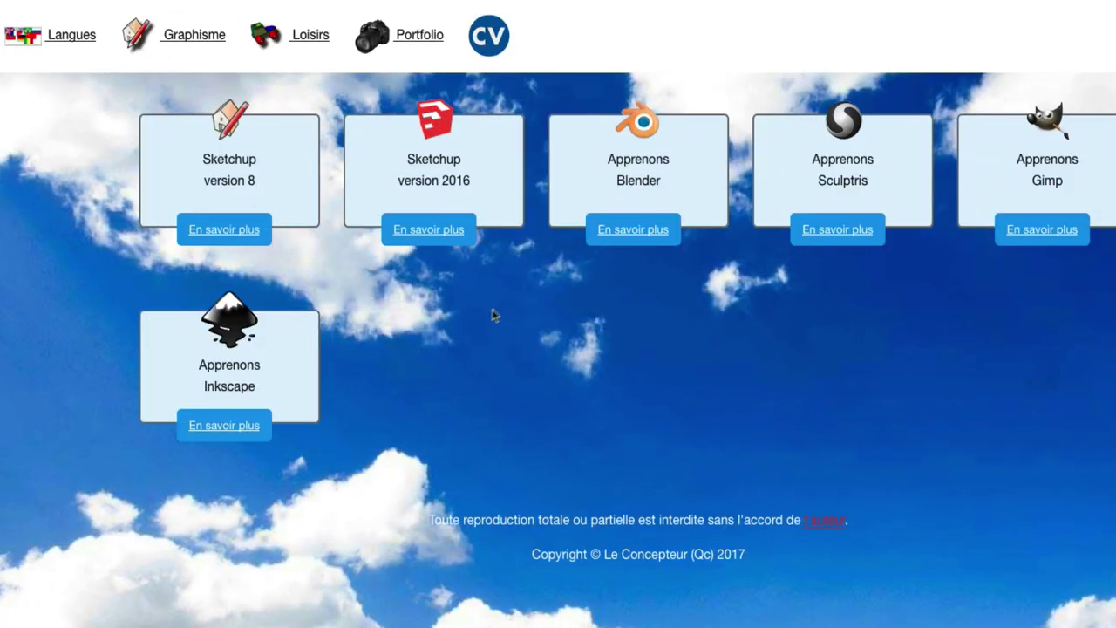
click(434, 236)
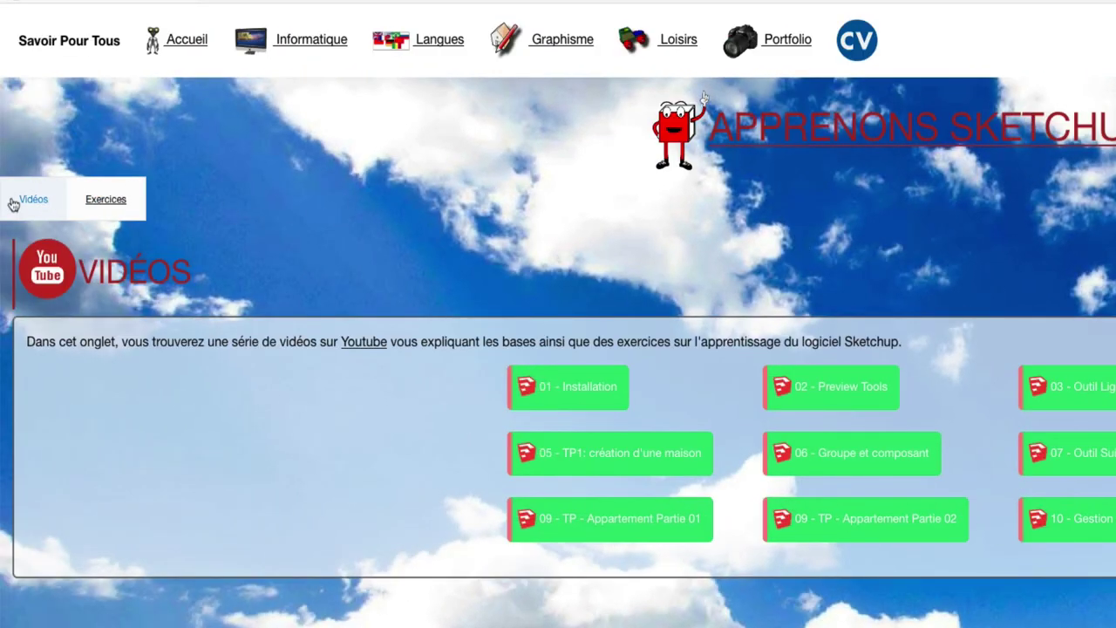
click(111, 206)
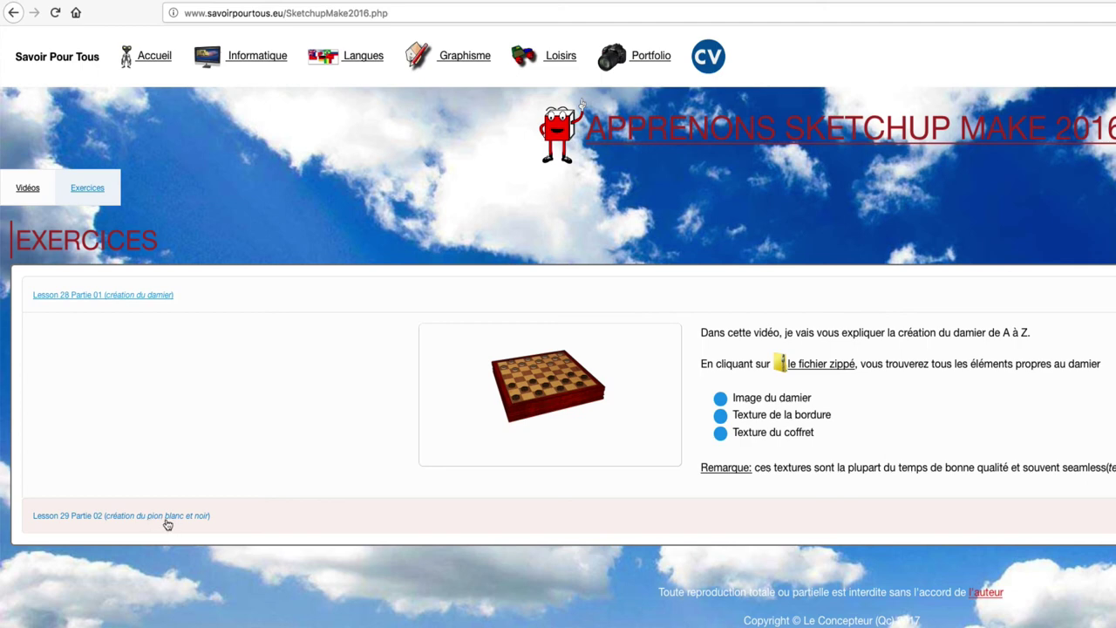
click(167, 520)
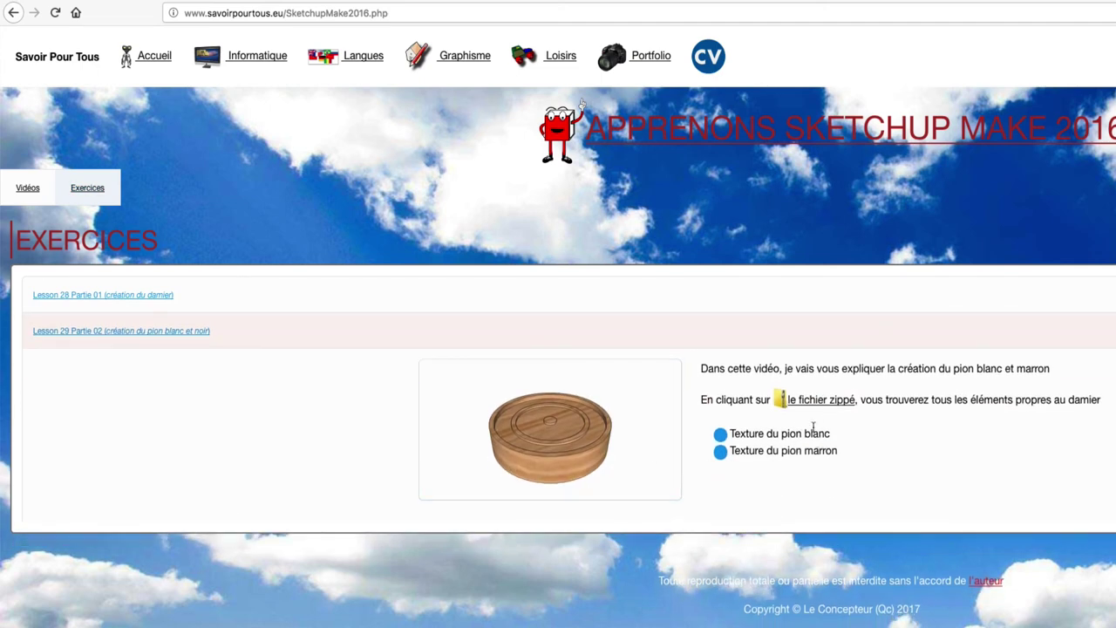